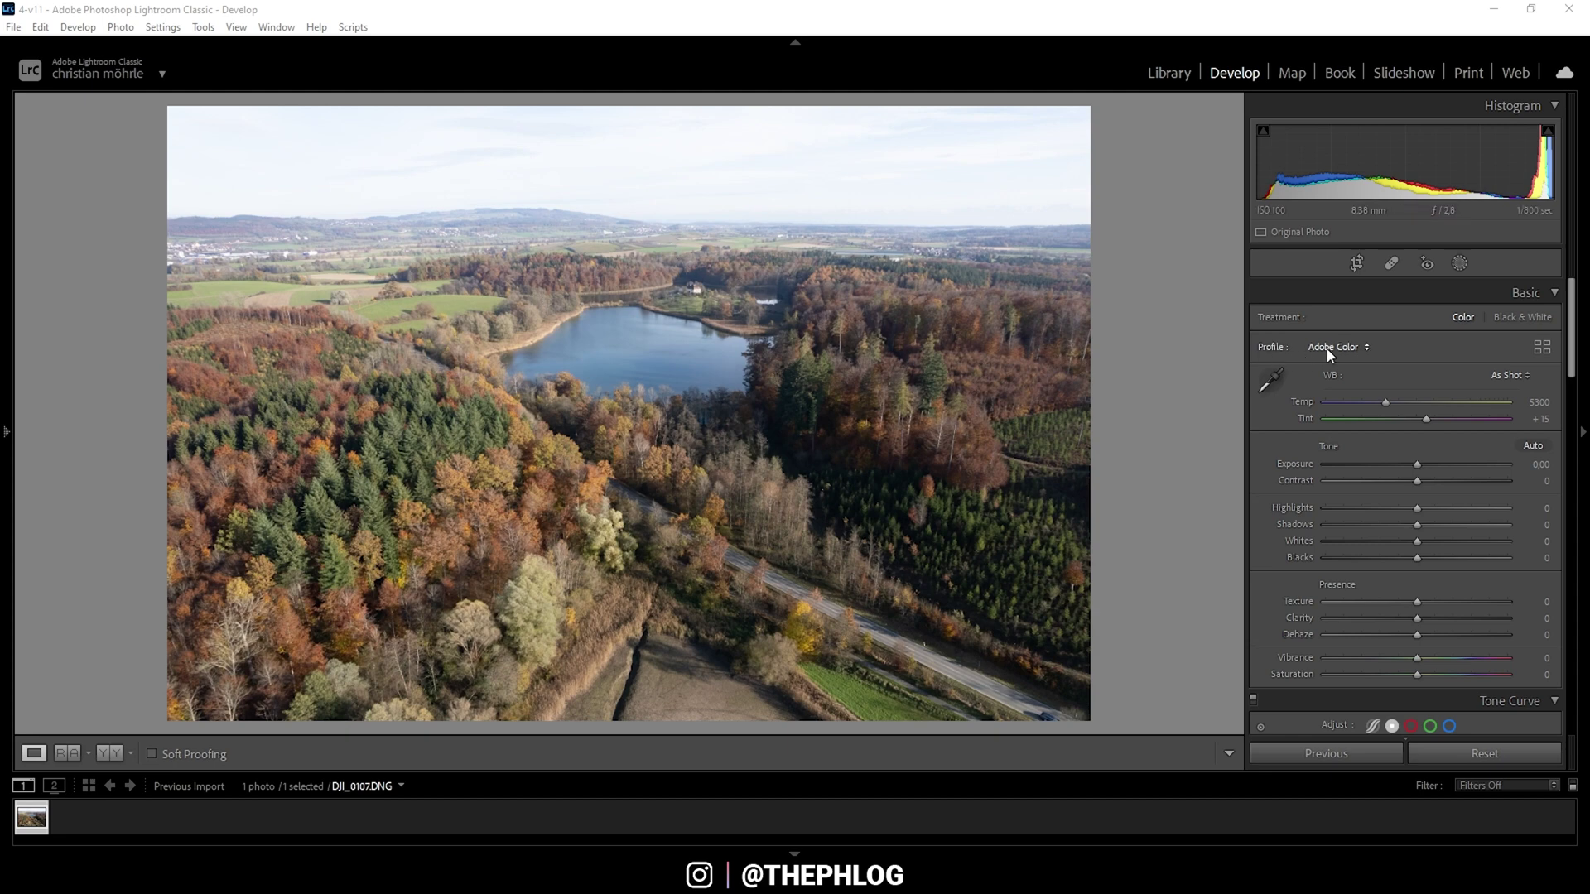
Apply the Adobe Landscape profile and lower exposure to −0.85.
{"action": "left_click", "coordinate": [1328, 347]}
{"action": "left_click", "coordinate": [1405, 387]}
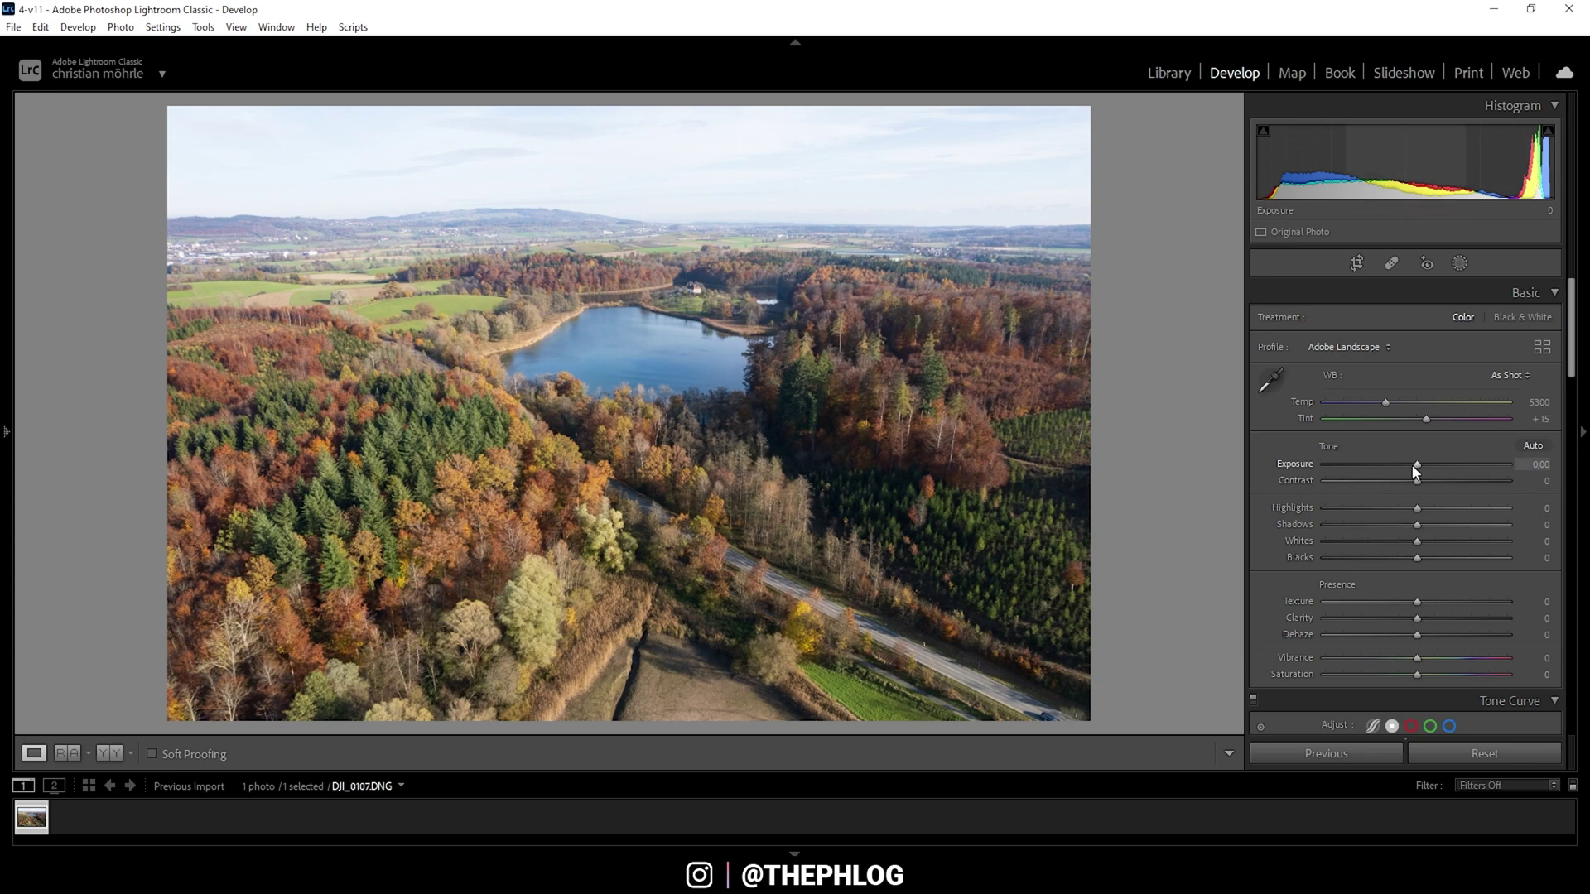
{"action": "left_click_drag", "start_coordinate": [1417, 465], "coordinate": [1399, 469]}
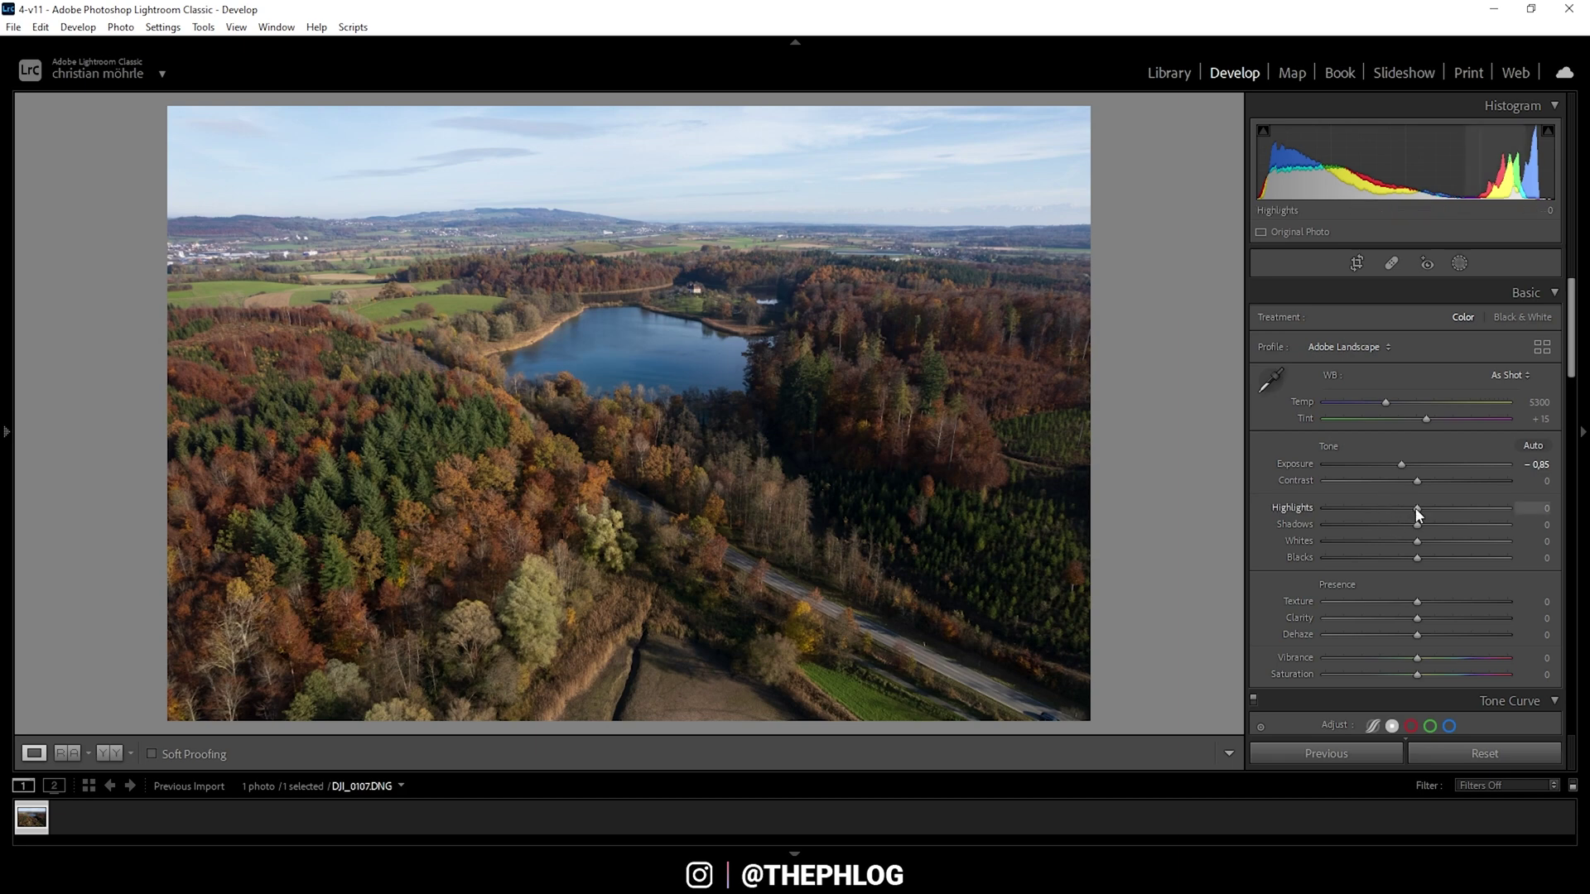
Set Highlights to −100, Whites to +51 and Shadows to +80 in the Basic panel.
{"action": "left_click_drag", "start_coordinate": [1399, 505], "coordinate": [1322, 507]}
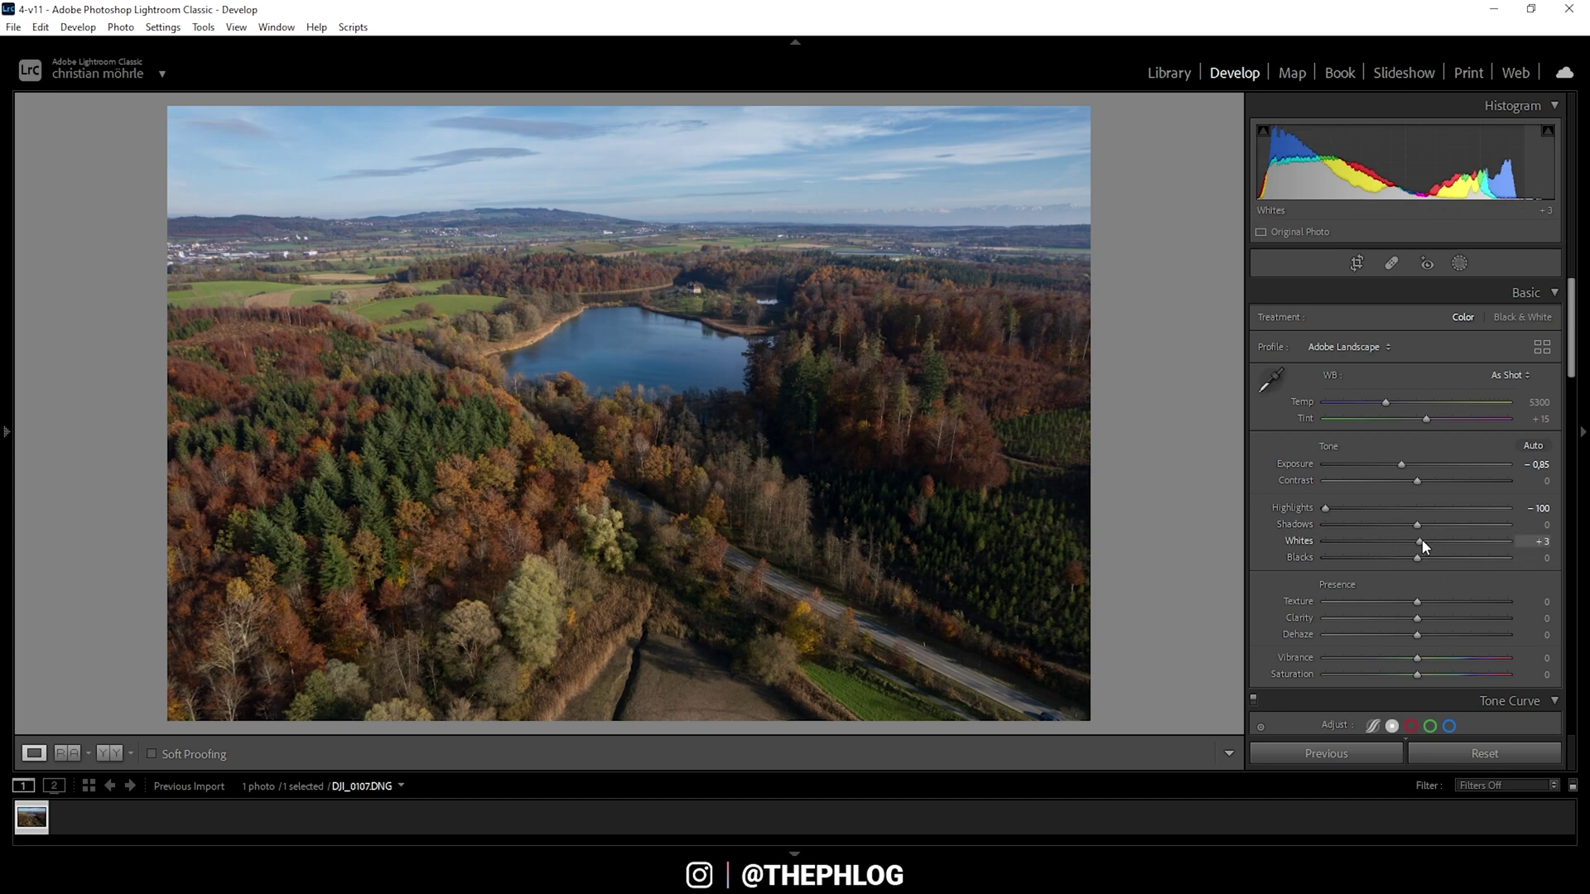
{"action": "left_click_drag", "start_coordinate": [1423, 540], "coordinate": [1464, 548]}
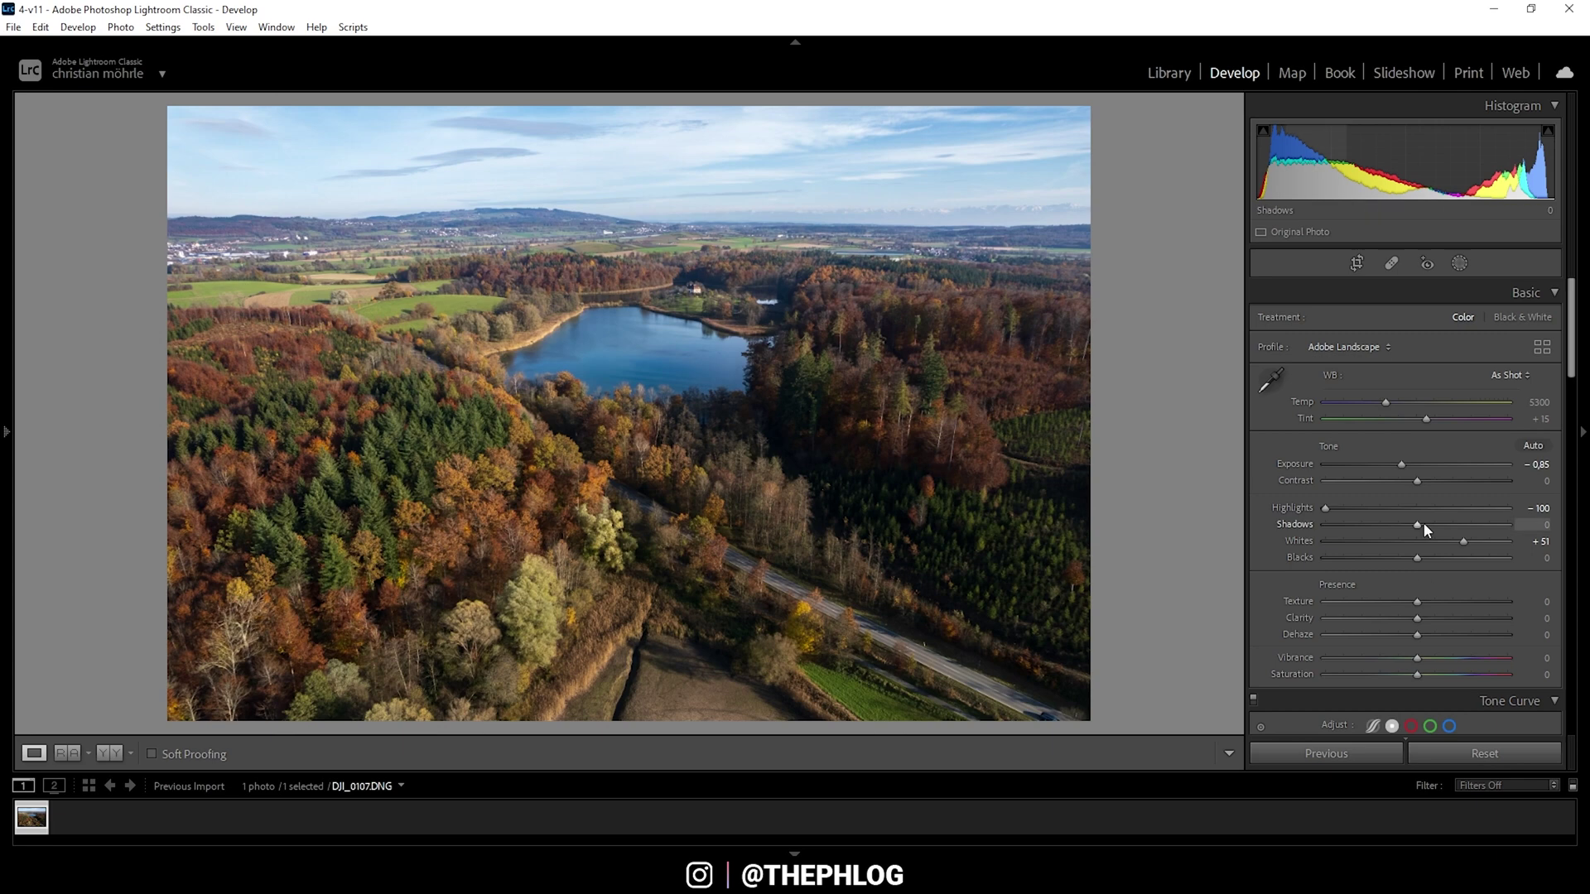
{"action": "left_click_drag", "start_coordinate": [1424, 523], "coordinate": [1489, 534]}
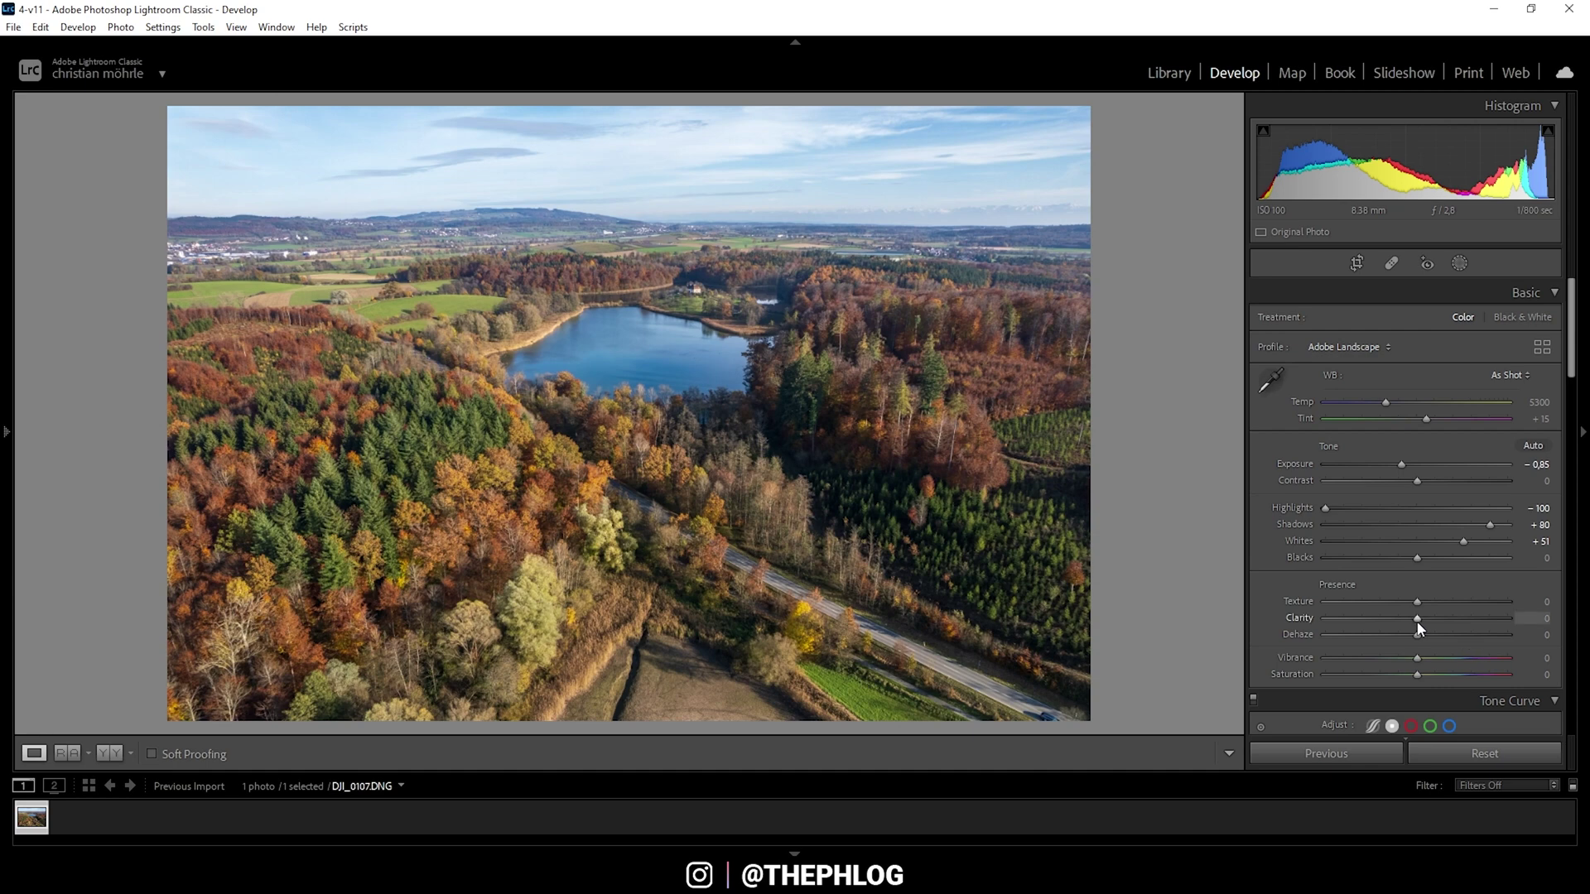
Set Texture to −10, Clarity to −9 and Vibrance to +13.
{"action": "left_click_drag", "start_coordinate": [1416, 602], "coordinate": [1409, 619]}
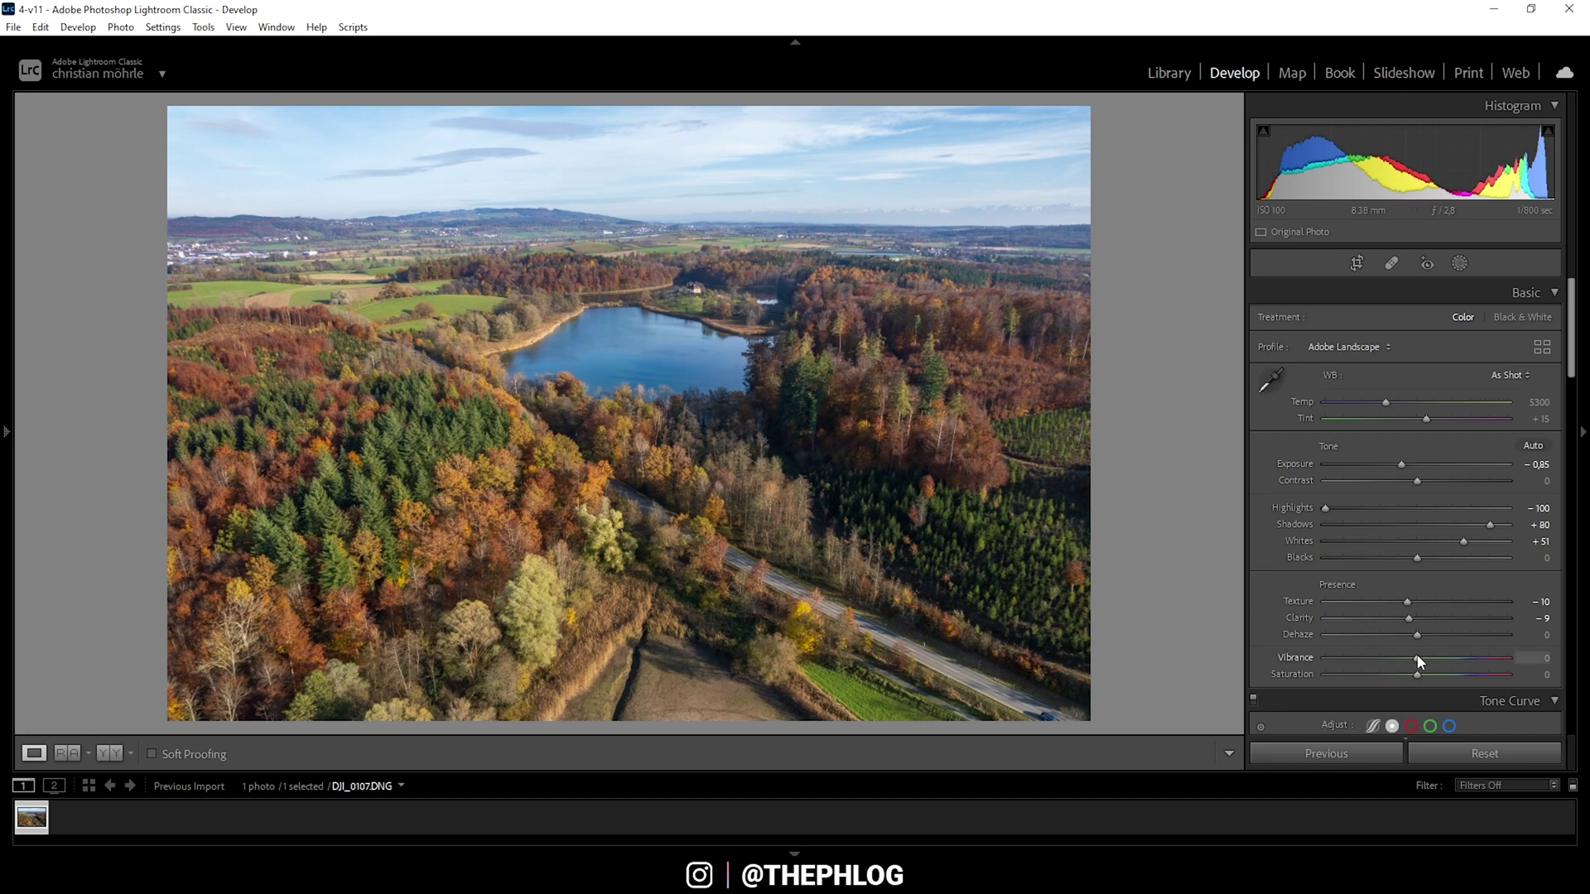
{"action": "left_click_drag", "start_coordinate": [1417, 656], "coordinate": [1431, 657]}
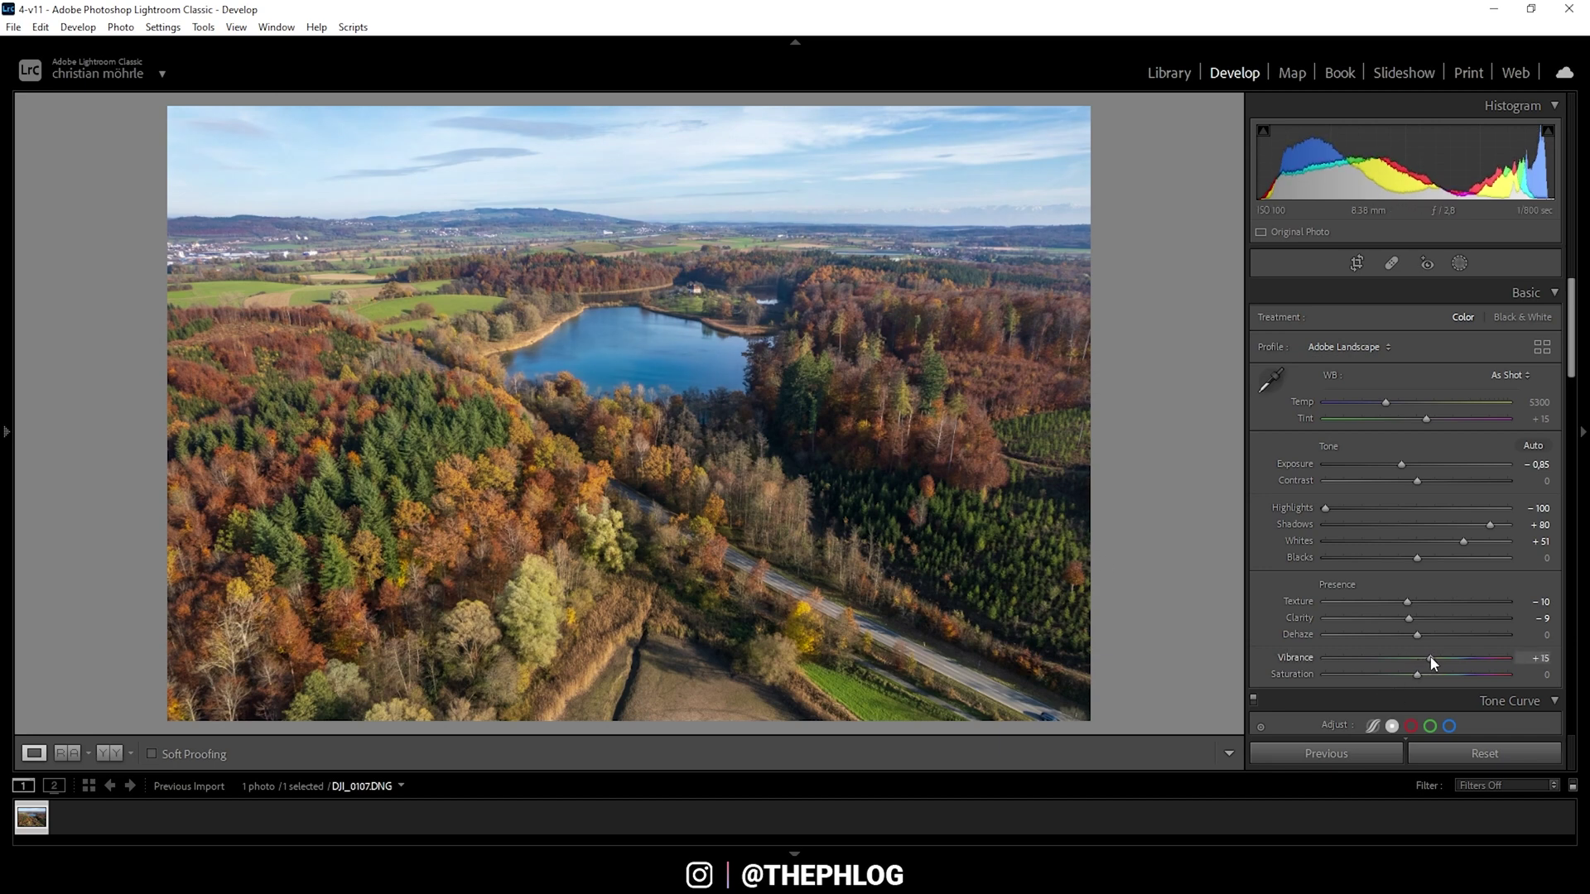
{"action": "left_click_drag", "start_coordinate": [1431, 657], "coordinate": [1429, 656]}
Apply the Cloudy white balance preset (temperature 6500, tint +10) and bring up the photo's masks.
{"action": "left_click", "coordinate": [1502, 375]}
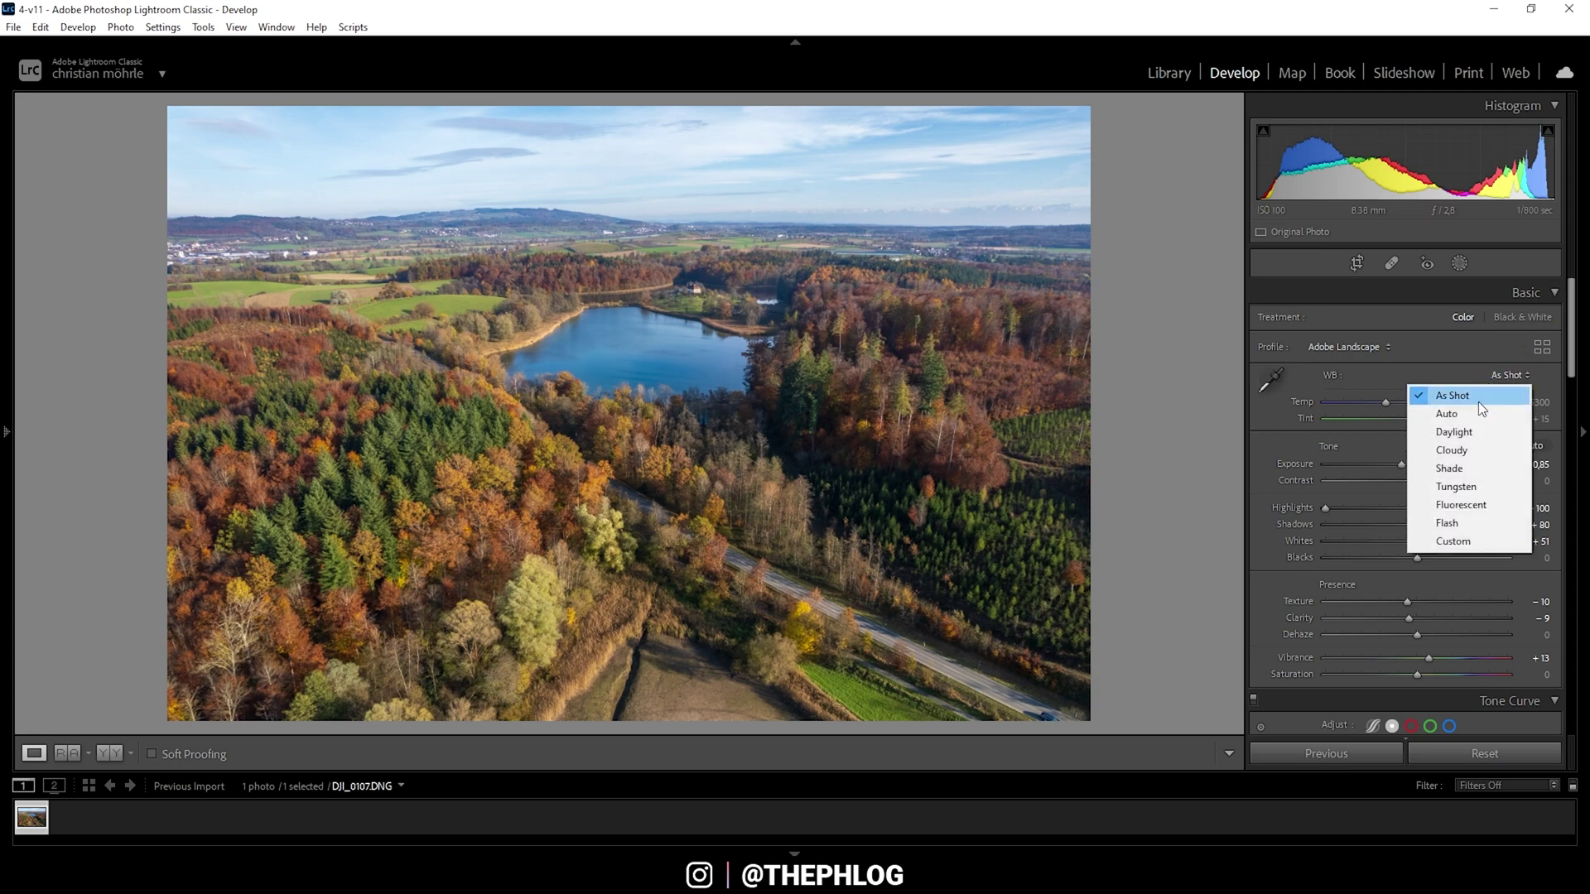
{"action": "left_click", "coordinate": [1450, 449]}
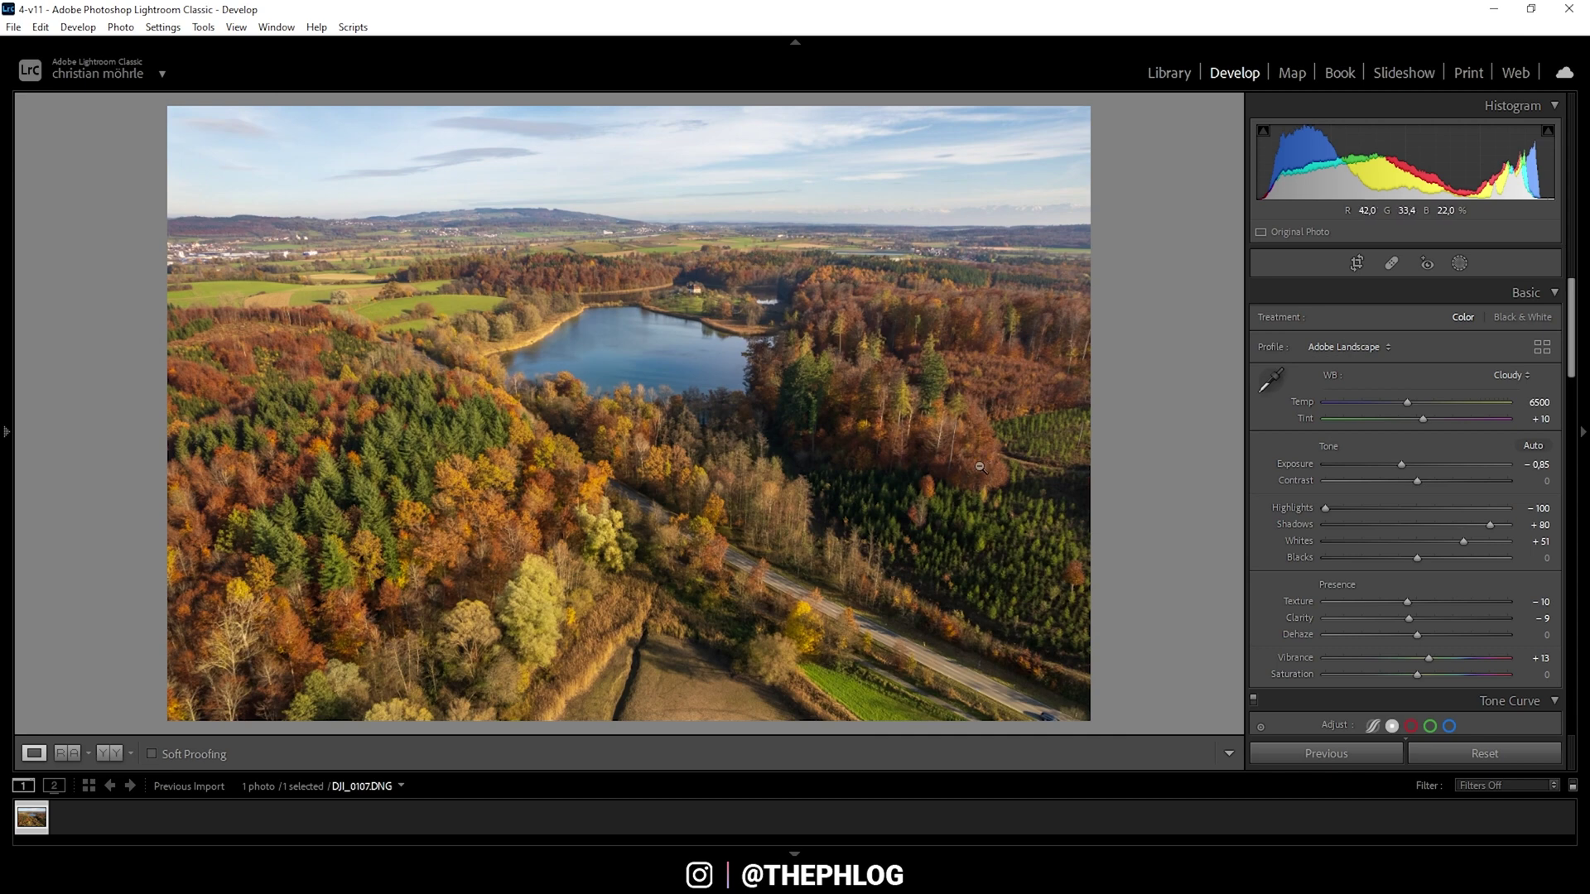
{"action": "left_click", "coordinate": [1459, 264]}
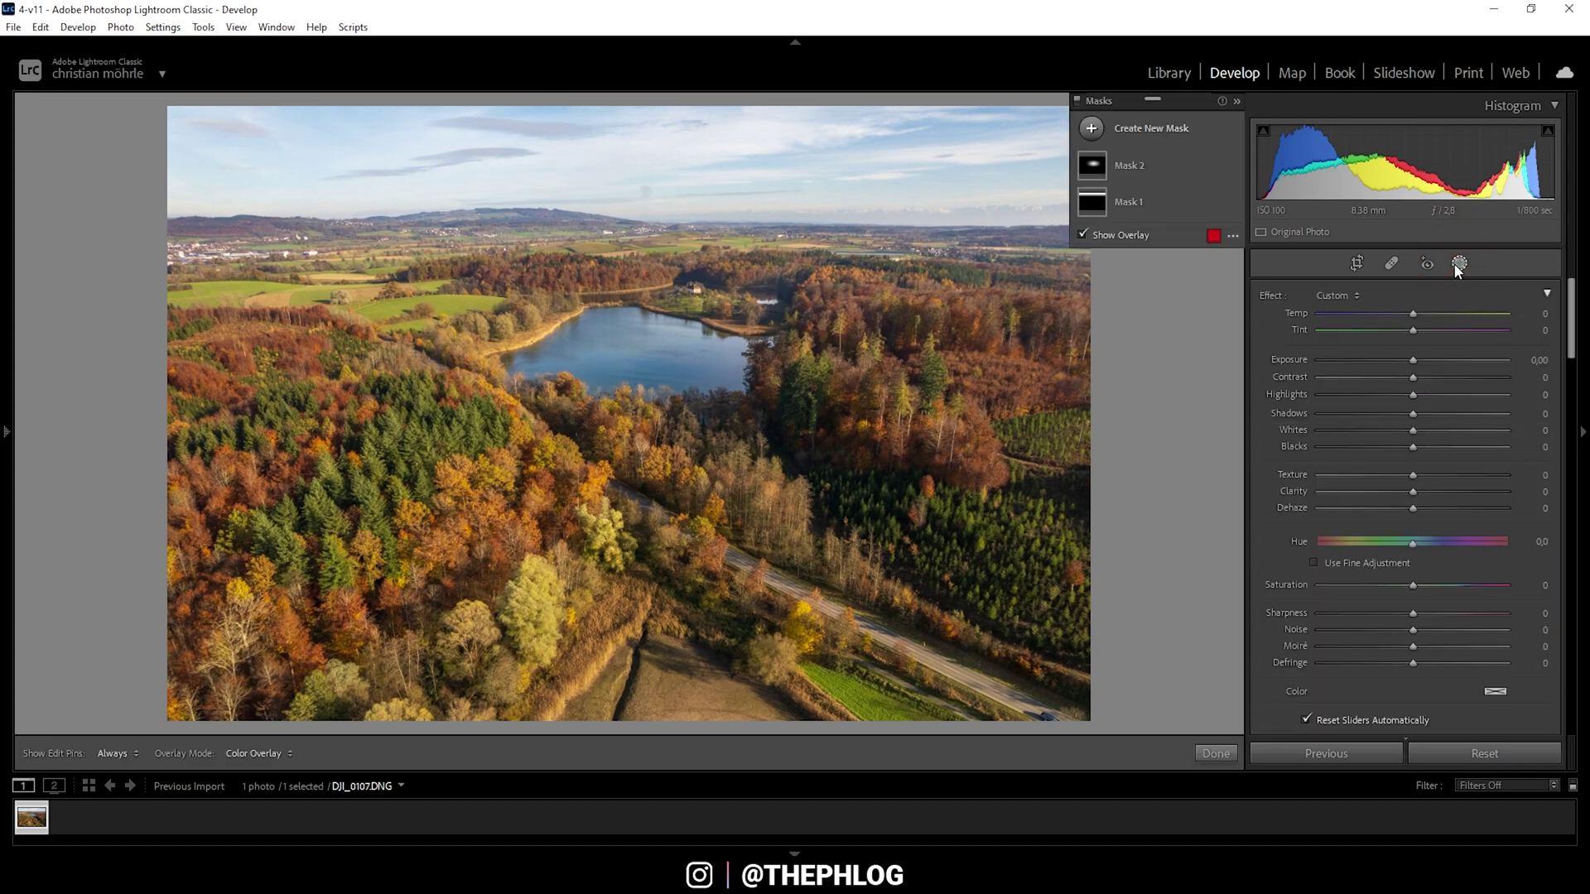
Give sky gradient Mask 1 exposure −1.06, blacks −20, whites 44, texture −6, clarity 35, saturation −28.
{"action": "left_click", "coordinate": [1123, 205]}
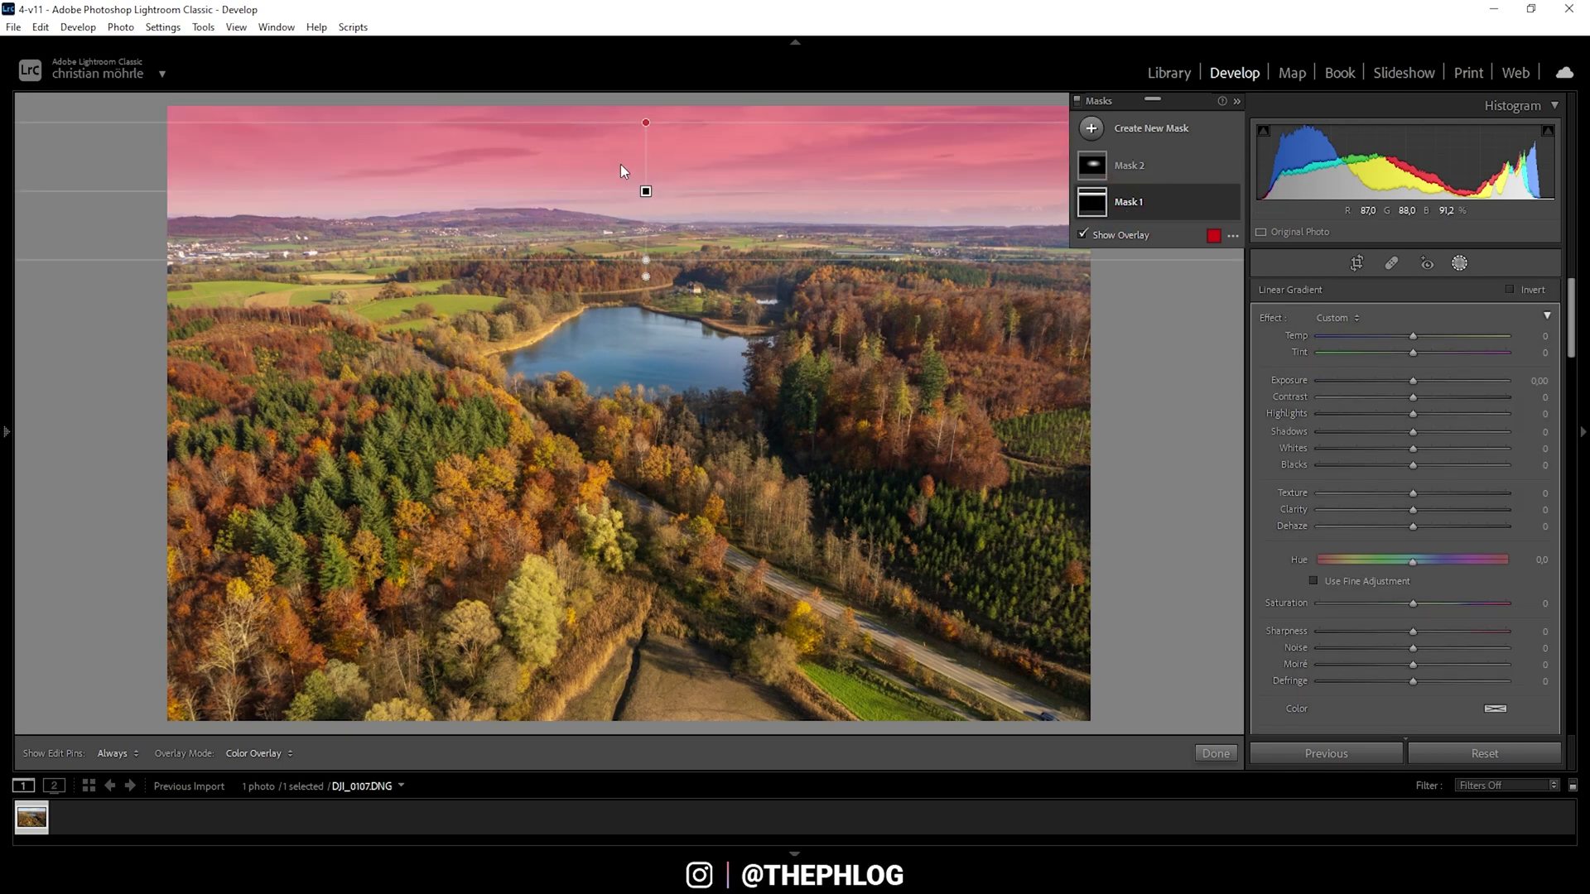
{"action": "left_click_drag", "start_coordinate": [1412, 382], "coordinate": [1384, 380]}
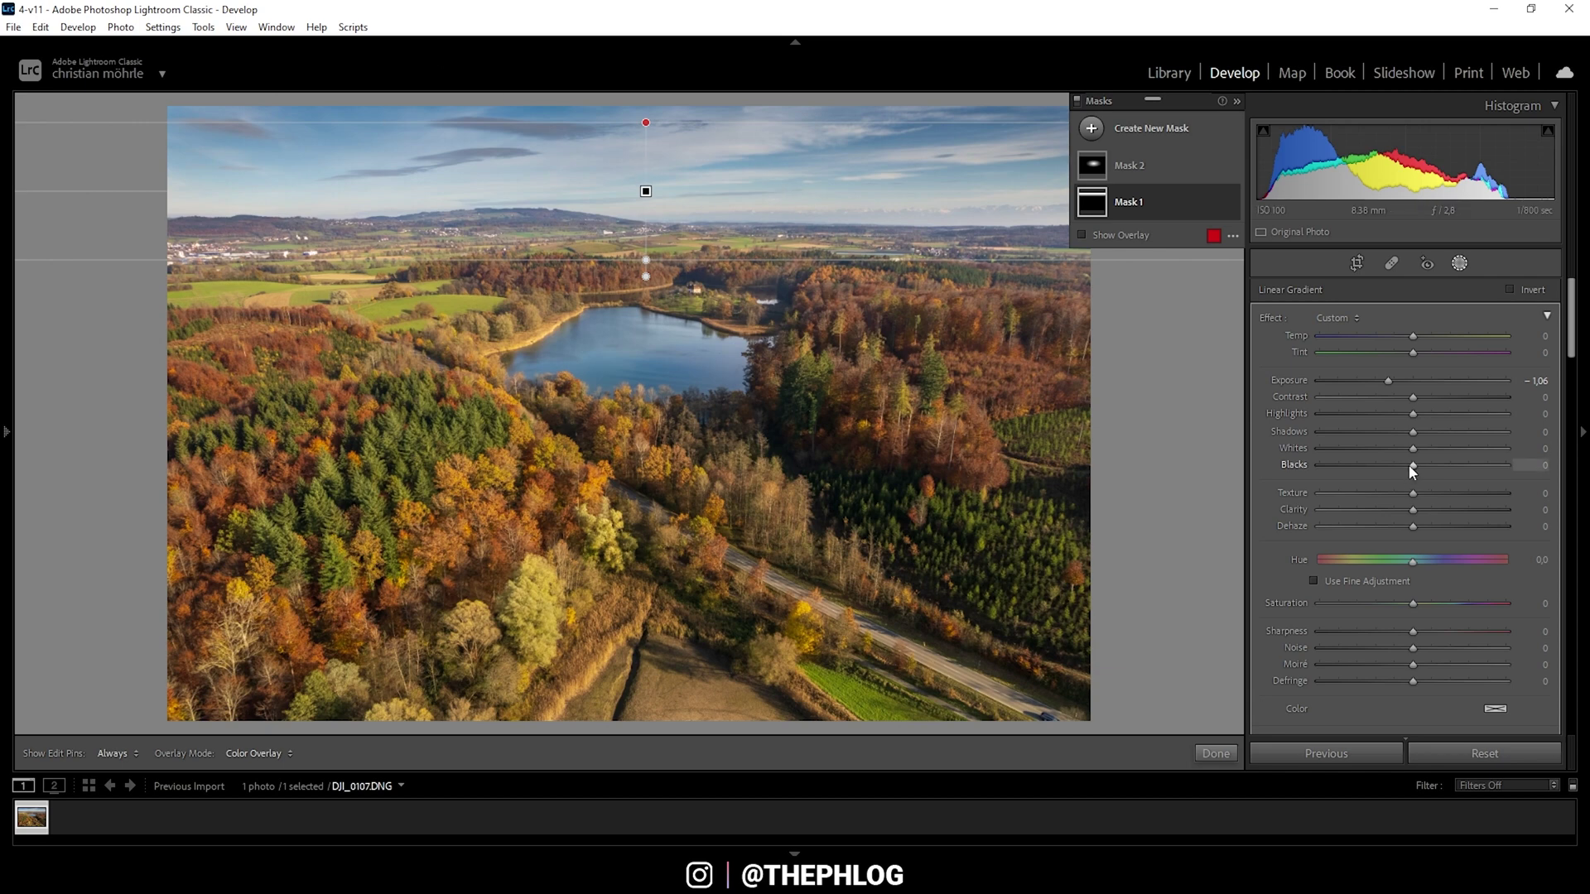
{"action": "left_click_drag", "start_coordinate": [1408, 465], "coordinate": [1389, 465]}
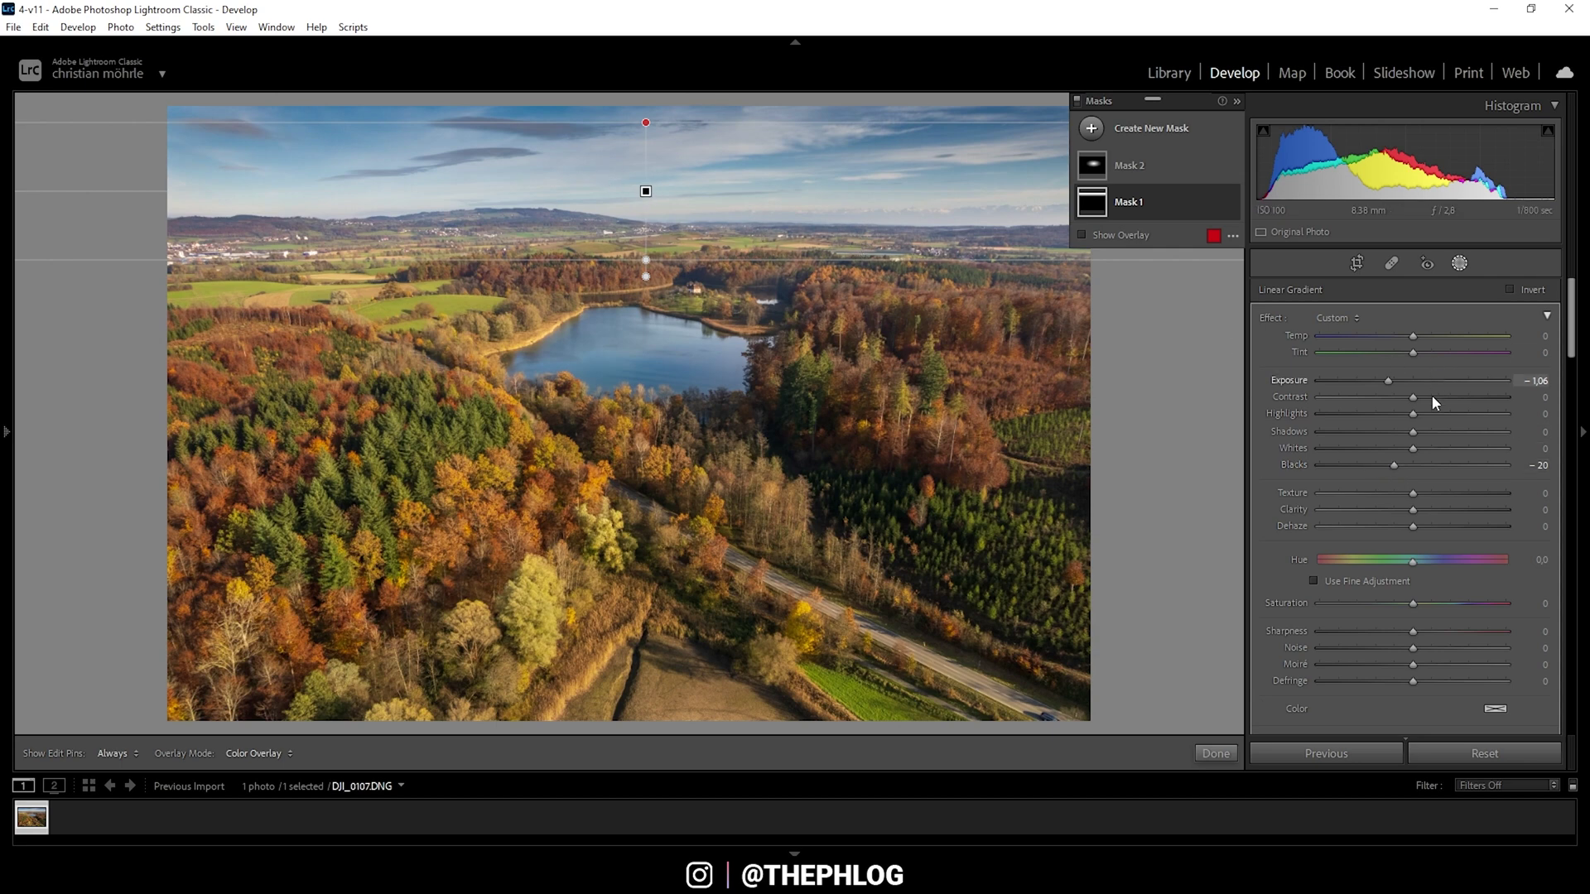
{"action": "left_click_drag", "start_coordinate": [1413, 448], "coordinate": [1456, 448]}
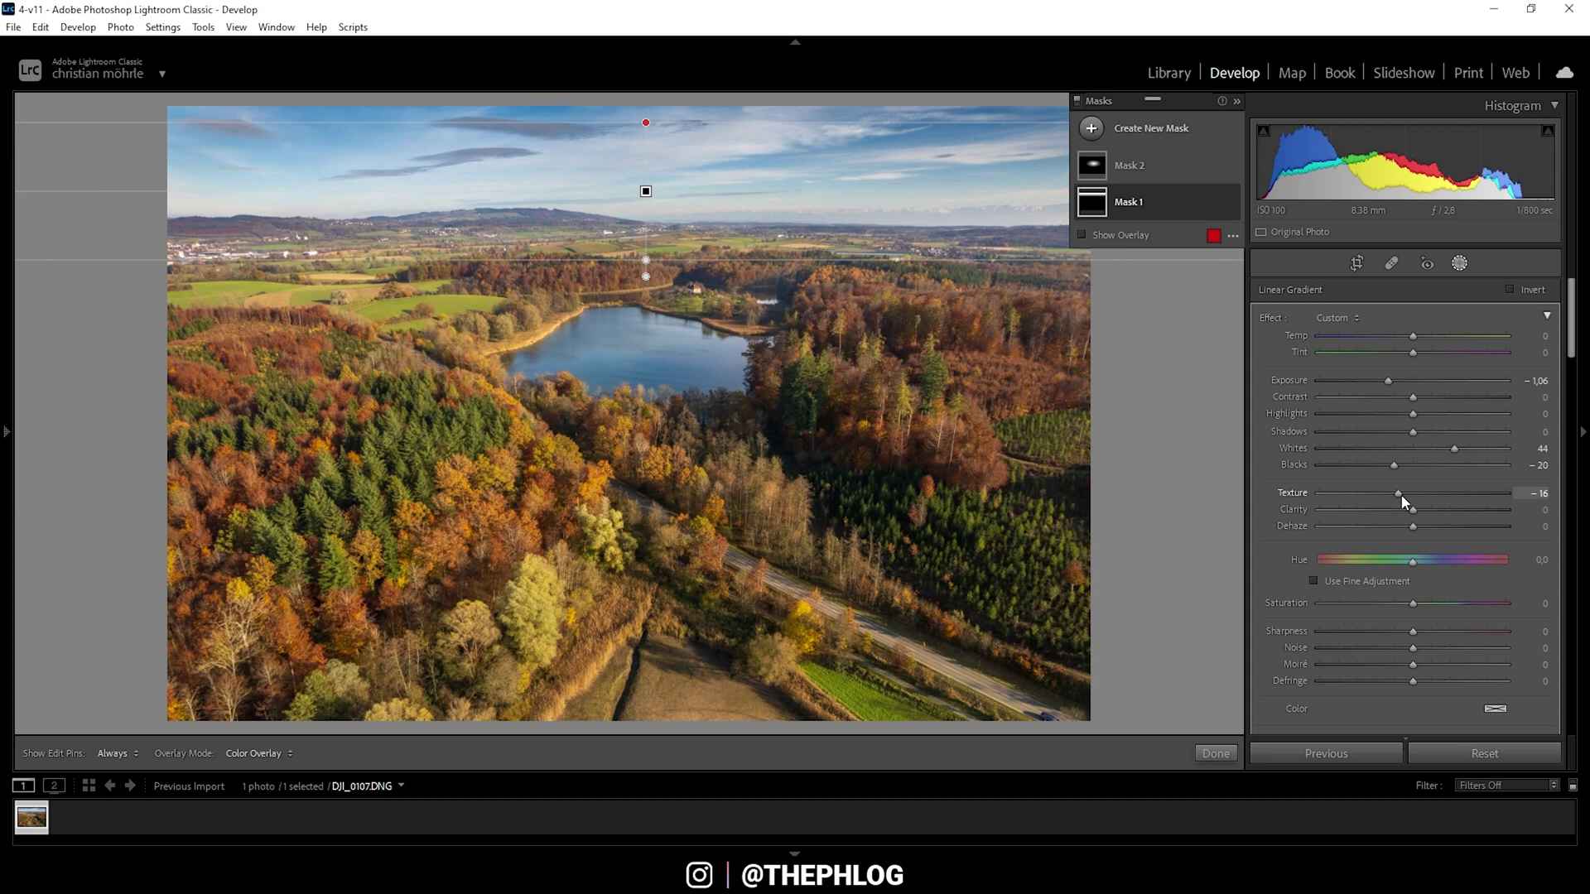
{"action": "left_click_drag", "start_coordinate": [1403, 495], "coordinate": [1453, 511]}
{"action": "left_click_drag", "start_coordinate": [1413, 603], "coordinate": [1399, 603]}
Raise Whites to 100 on radial Mask 2 over the lake, then exit masking.
{"action": "left_click", "coordinate": [1192, 164]}
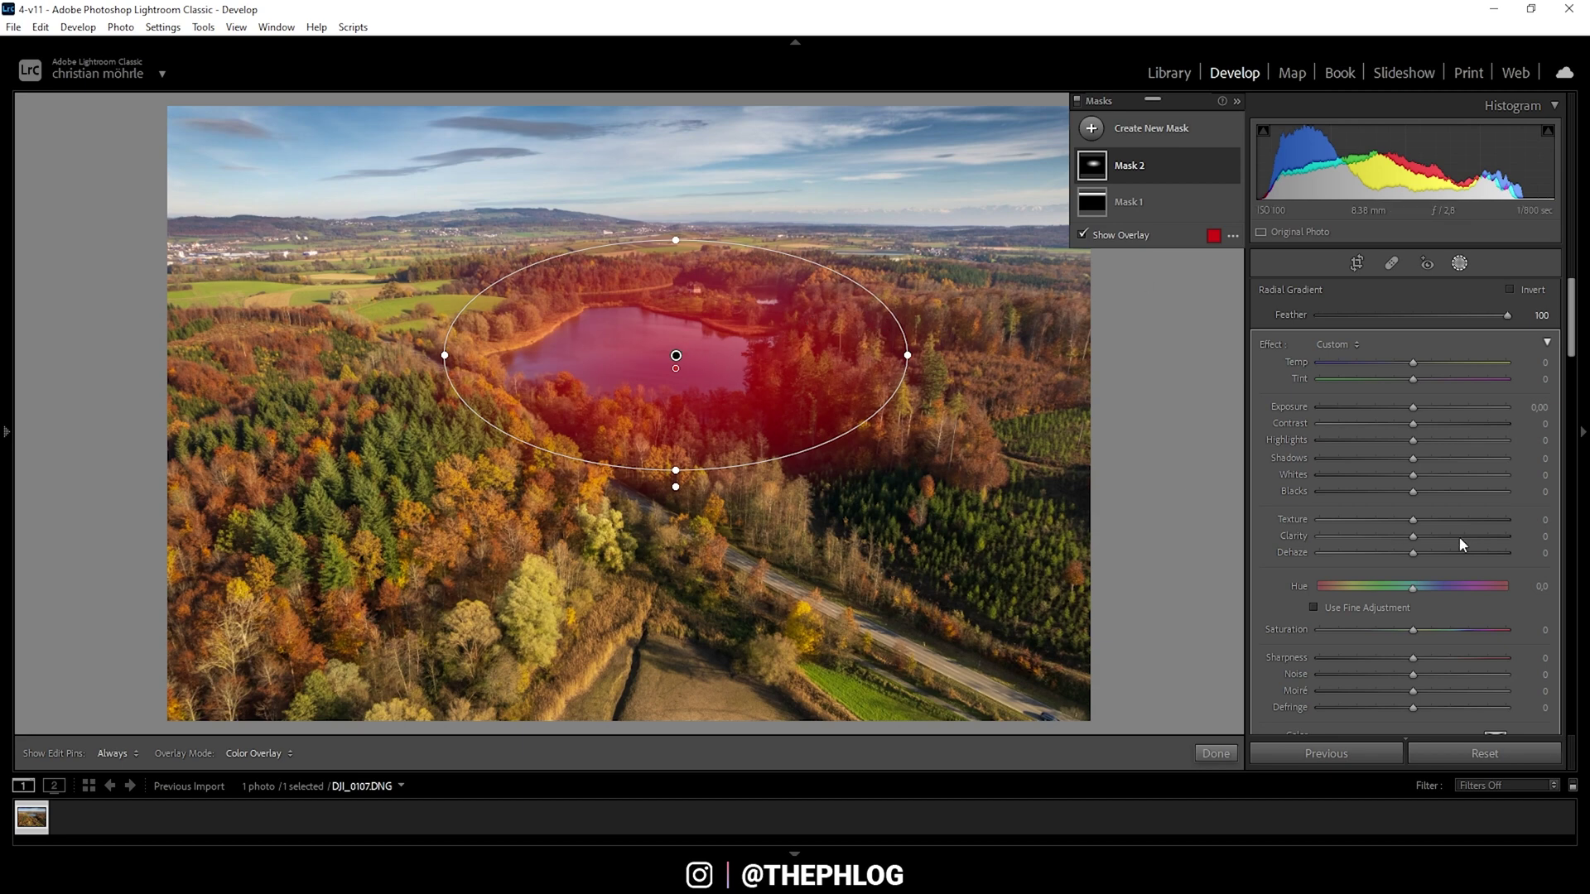
{"action": "left_click", "coordinate": [1415, 474]}
{"action": "left_click_drag", "start_coordinate": [1424, 477], "coordinate": [1573, 490]}
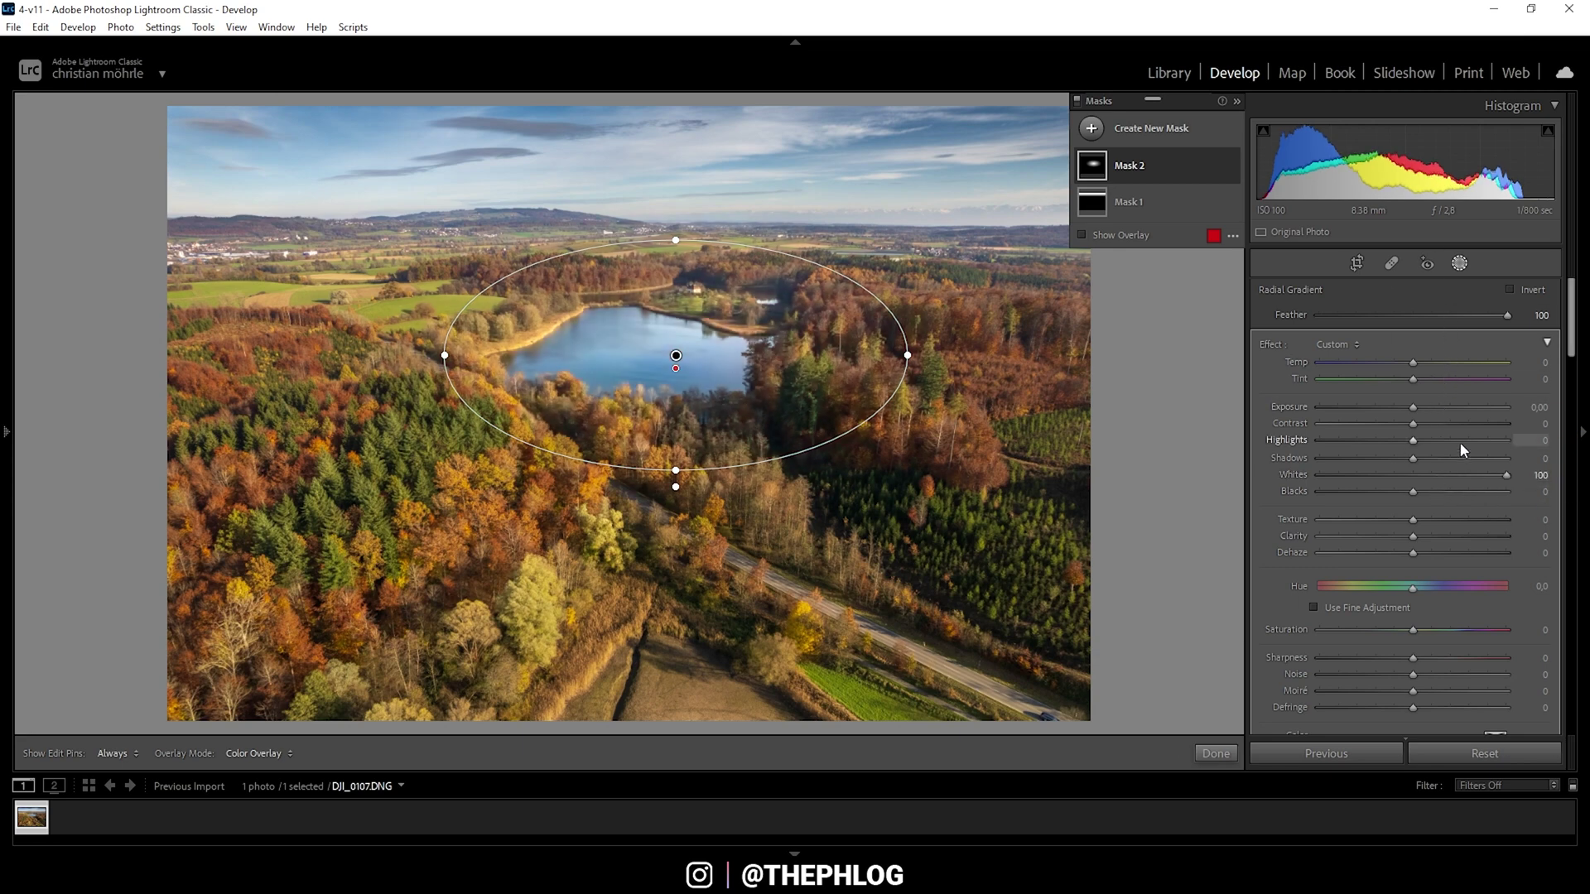
{"action": "key", "text": "shift+w"}
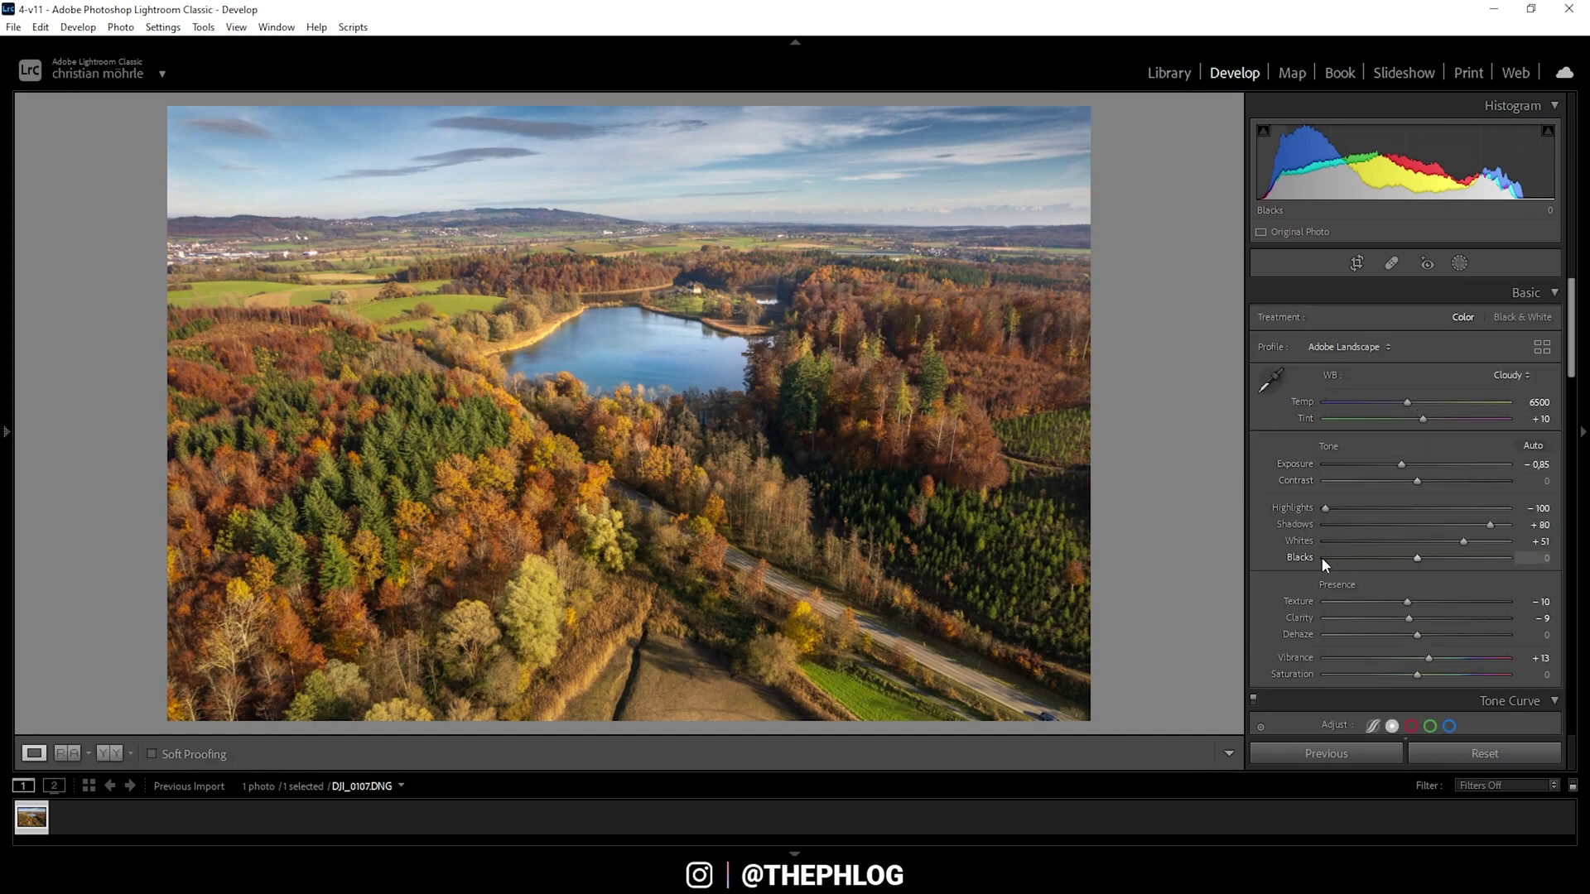
Set HSL saturation to Orange +26, Yellow −7, Green −100 and Blue +12.
{"action": "scroll", "coordinate": [1265, 527], "scroll_direction": "down", "scroll_amount": 5}
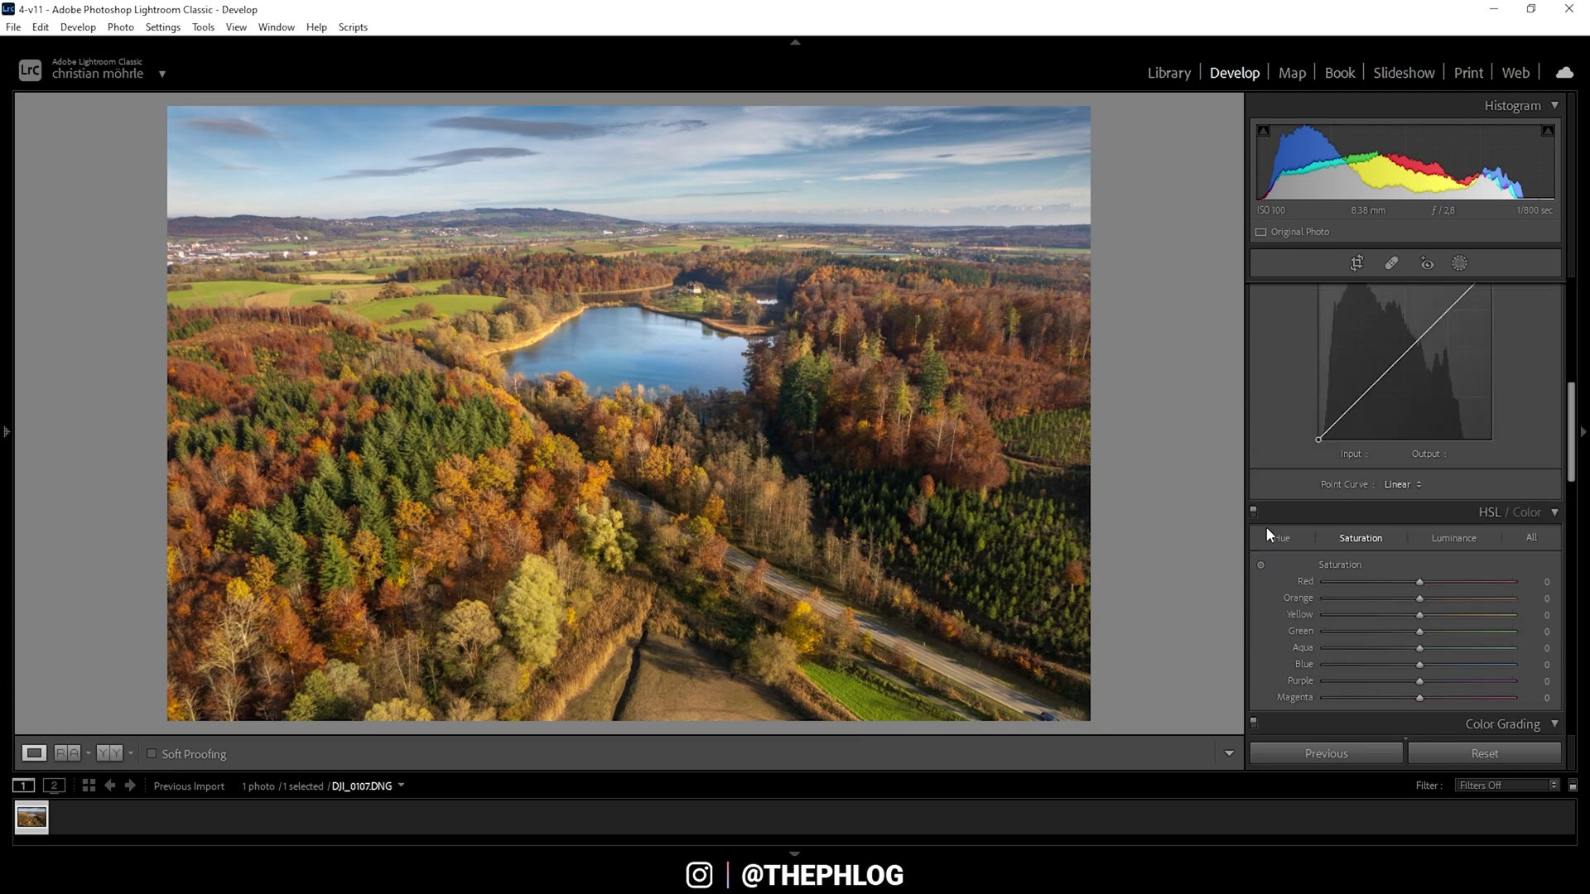
{"action": "scroll", "coordinate": [1266, 530], "scroll_direction": "down", "scroll_amount": 2}
{"action": "scroll", "coordinate": [1270, 508], "scroll_direction": "down", "scroll_amount": 2}
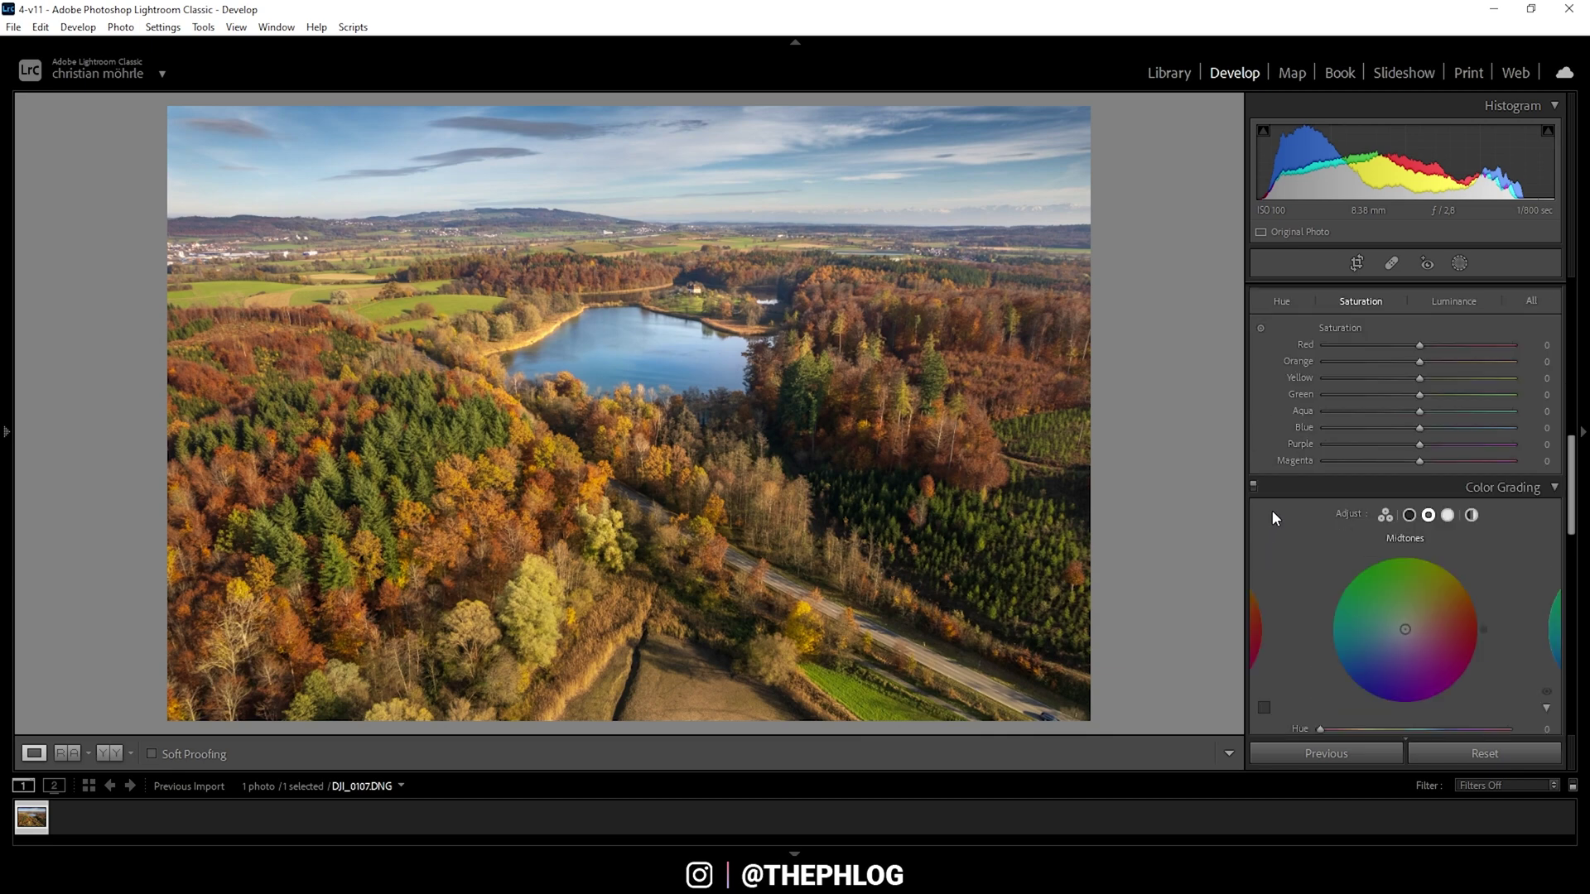
{"action": "scroll", "coordinate": [1271, 510], "scroll_direction": "up", "scroll_amount": 2}
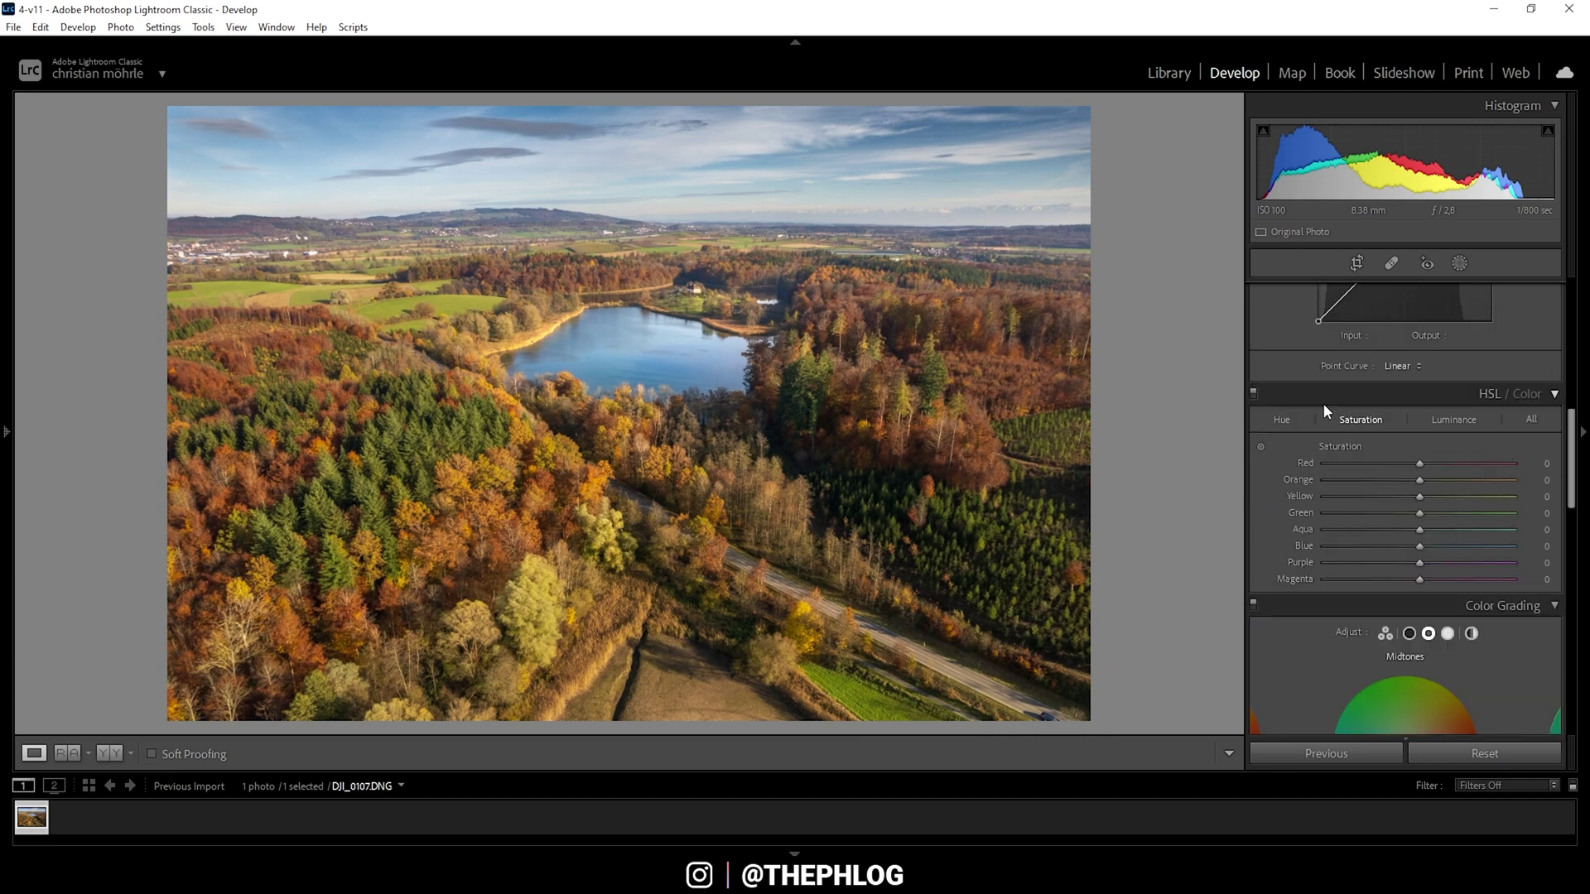
{"action": "left_click_drag", "start_coordinate": [1419, 481], "coordinate": [1445, 487]}
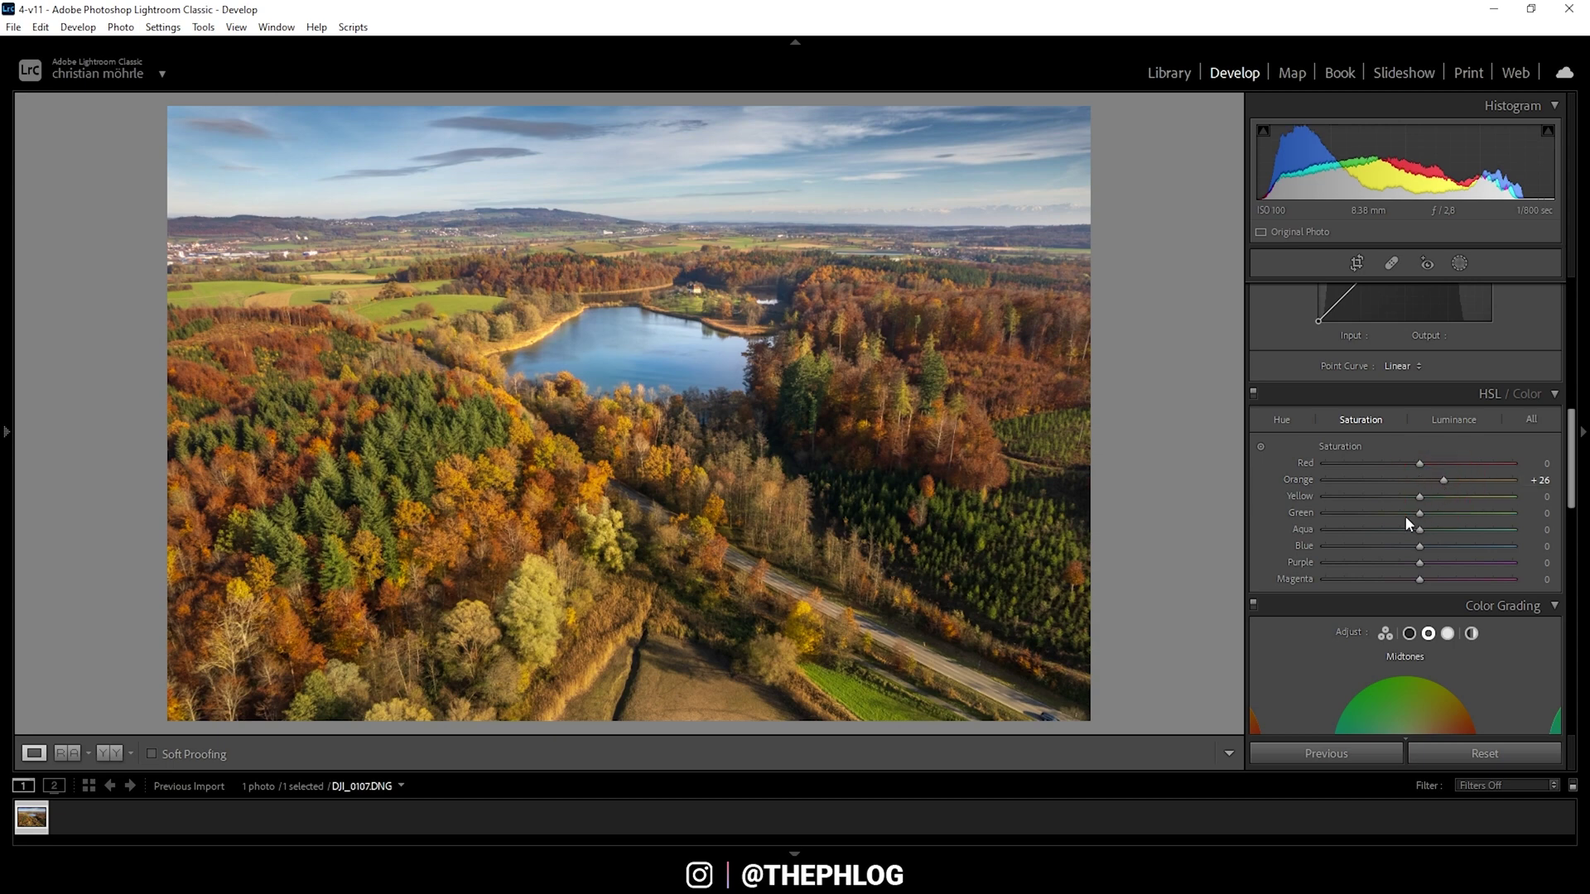
{"action": "left_click_drag", "start_coordinate": [1418, 496], "coordinate": [1412, 496]}
{"action": "left_click_drag", "start_coordinate": [1416, 515], "coordinate": [1284, 513]}
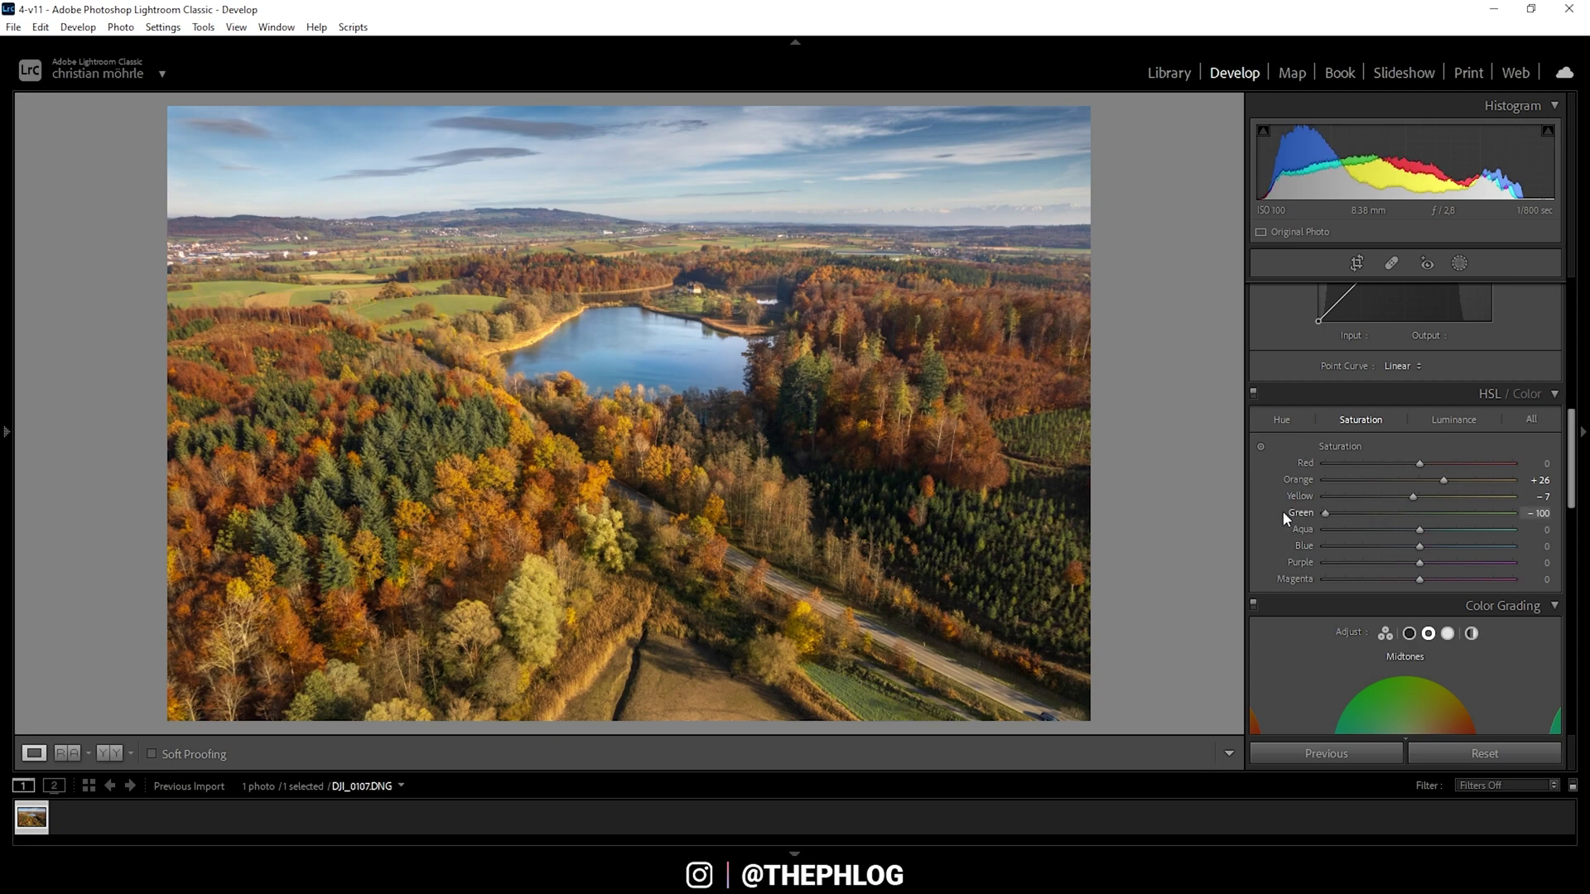
{"action": "left_click", "coordinate": [1175, 507]}
{"action": "left_click", "coordinate": [1421, 551]}
{"action": "left_click_drag", "start_coordinate": [1420, 555], "coordinate": [1429, 551]}
Tint the Color Grading highlights toward orange at hue 46, saturation 13.
{"action": "scroll", "coordinate": [1278, 525], "scroll_direction": "down", "scroll_amount": 3}
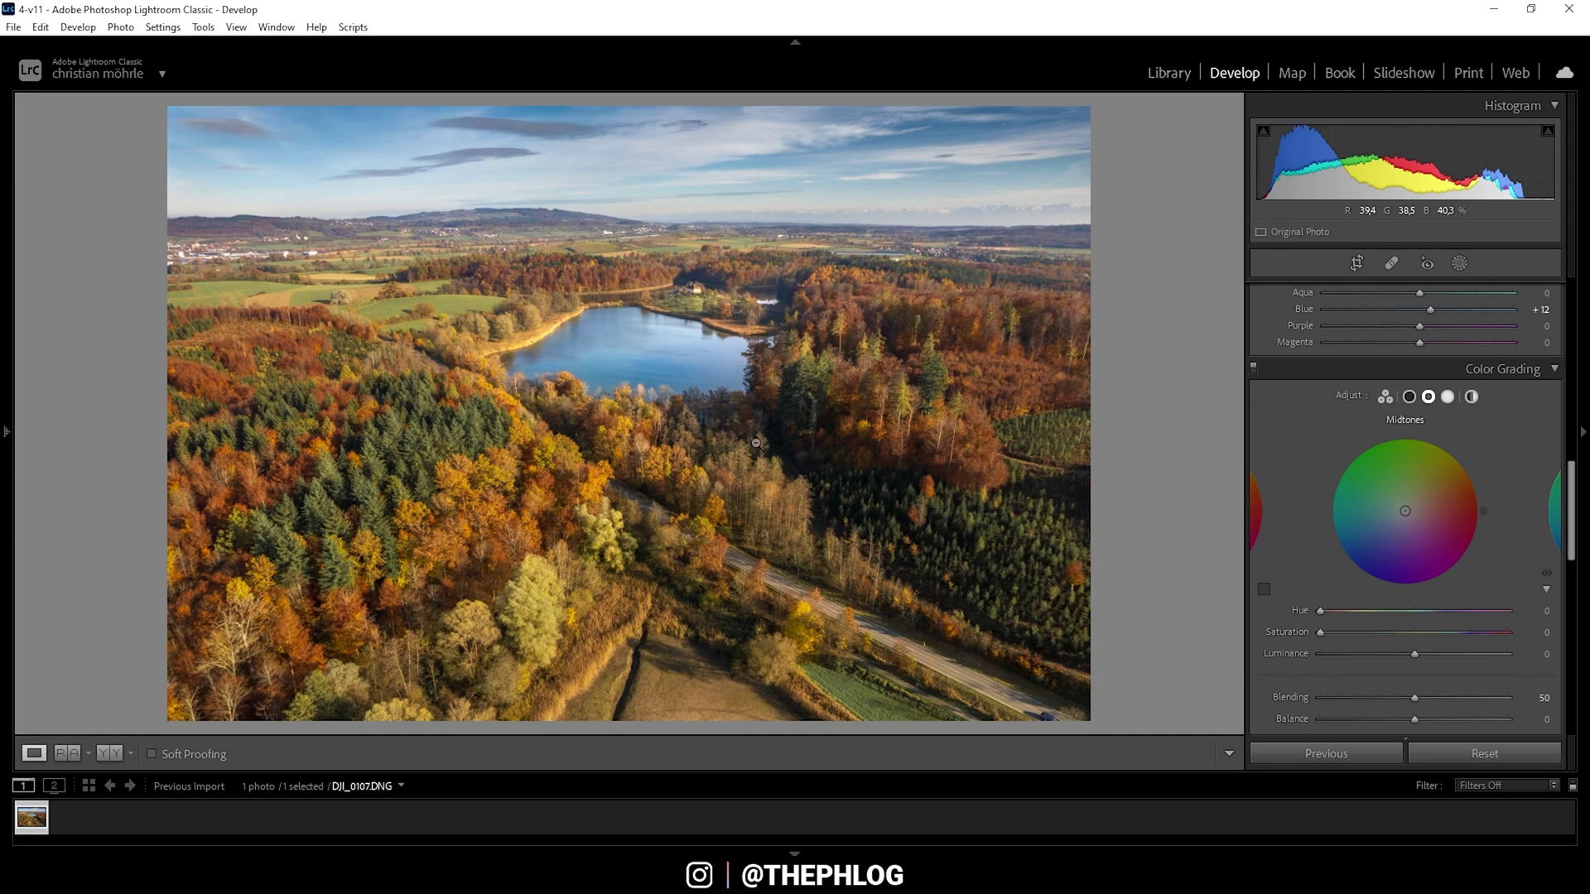
{"action": "left_click", "coordinate": [1446, 399]}
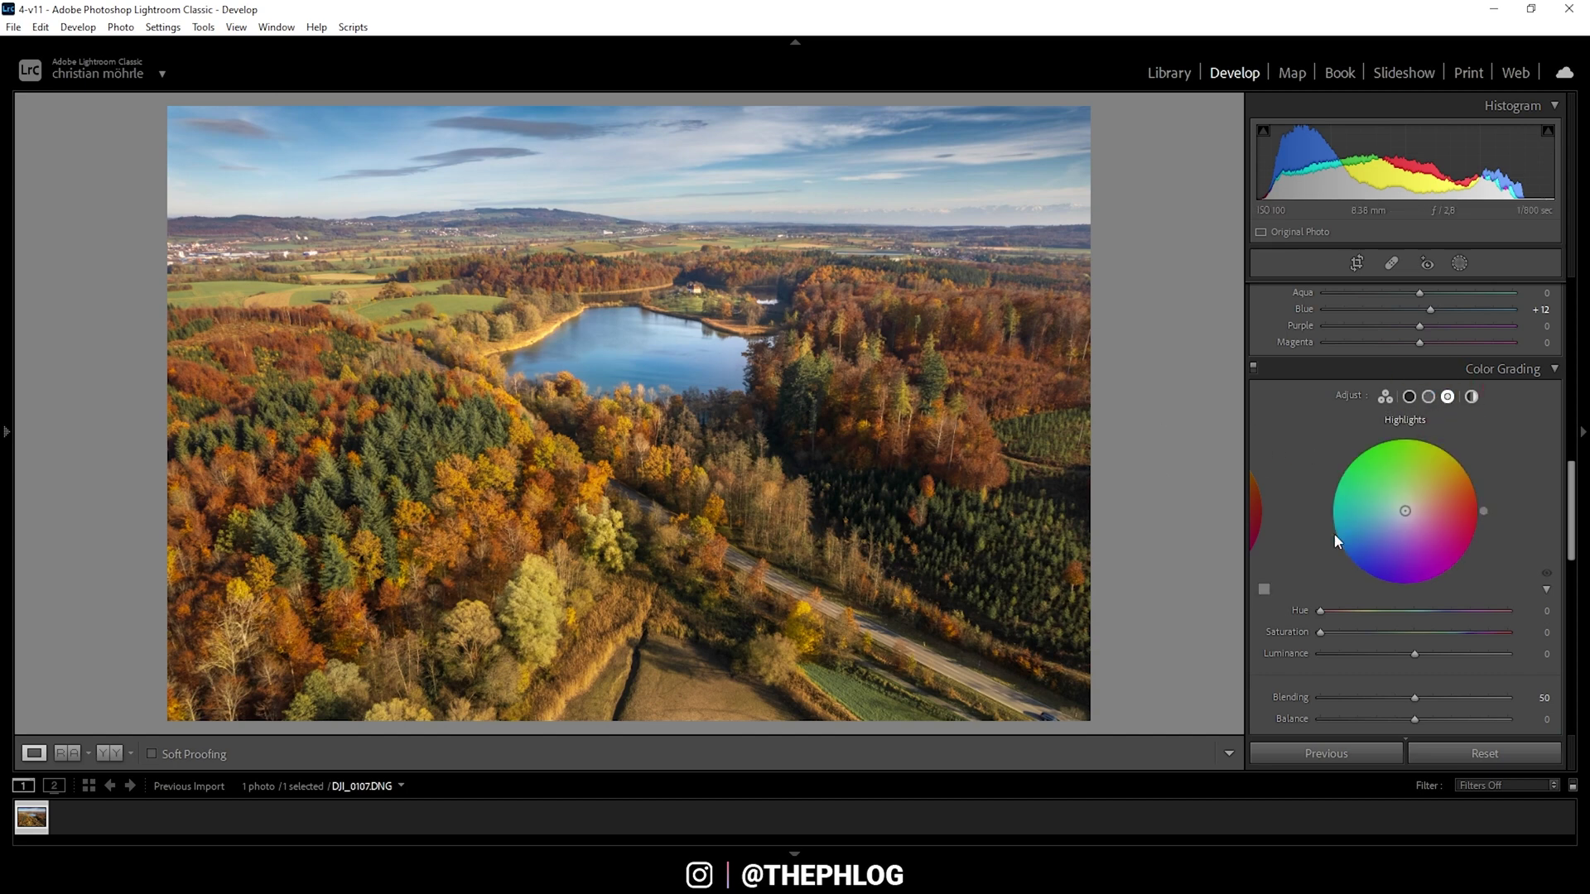
{"action": "left_click_drag", "start_coordinate": [1408, 515], "coordinate": [1424, 492]}
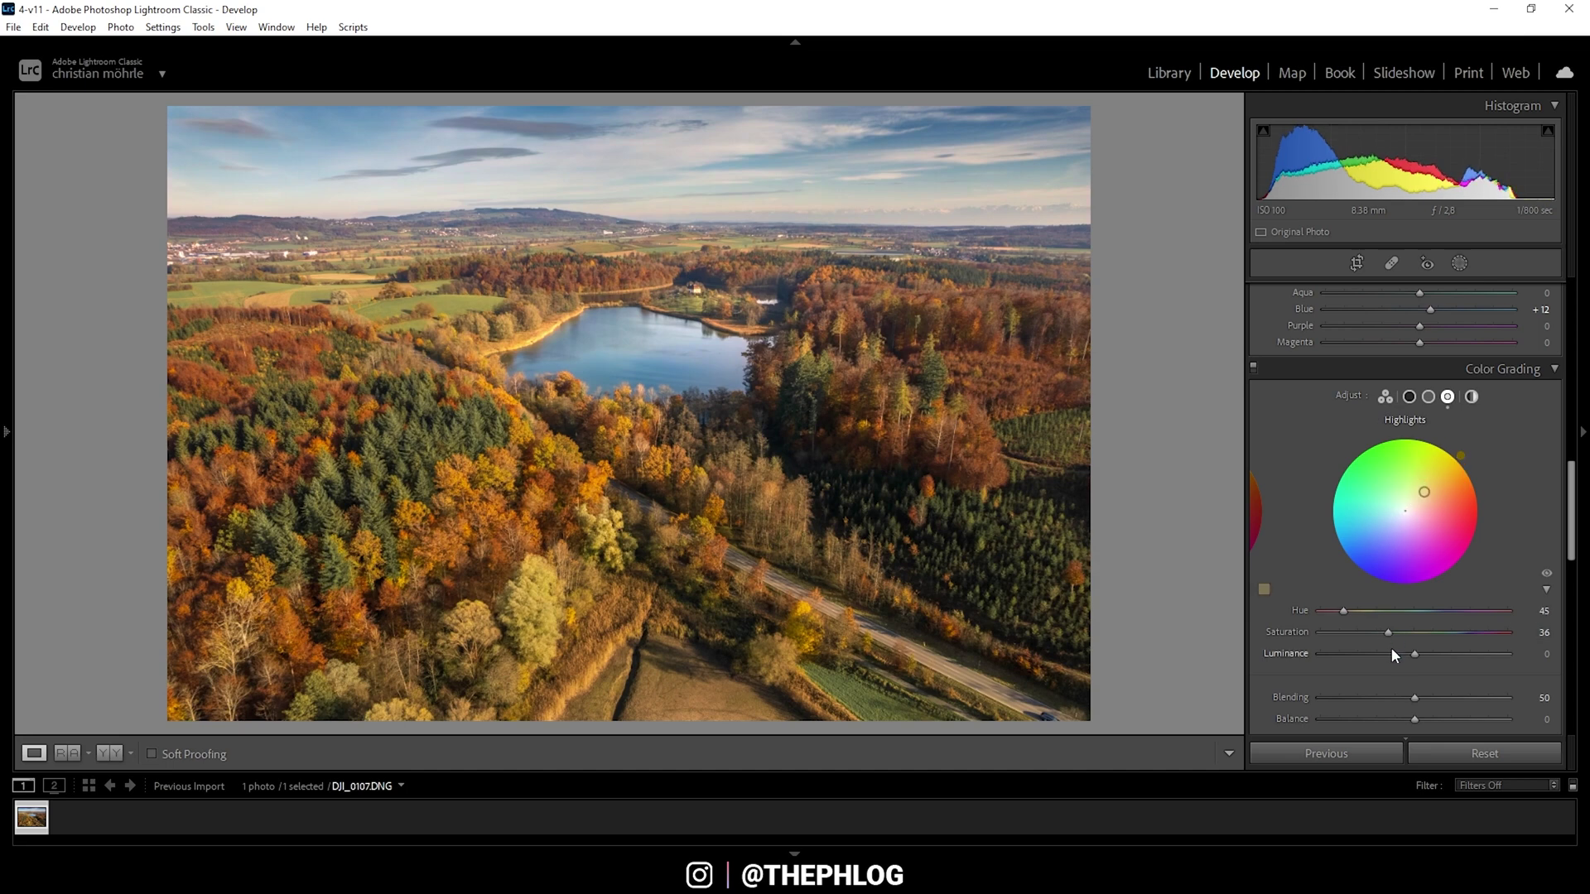
{"action": "left_click_drag", "start_coordinate": [1389, 633], "coordinate": [1345, 629]}
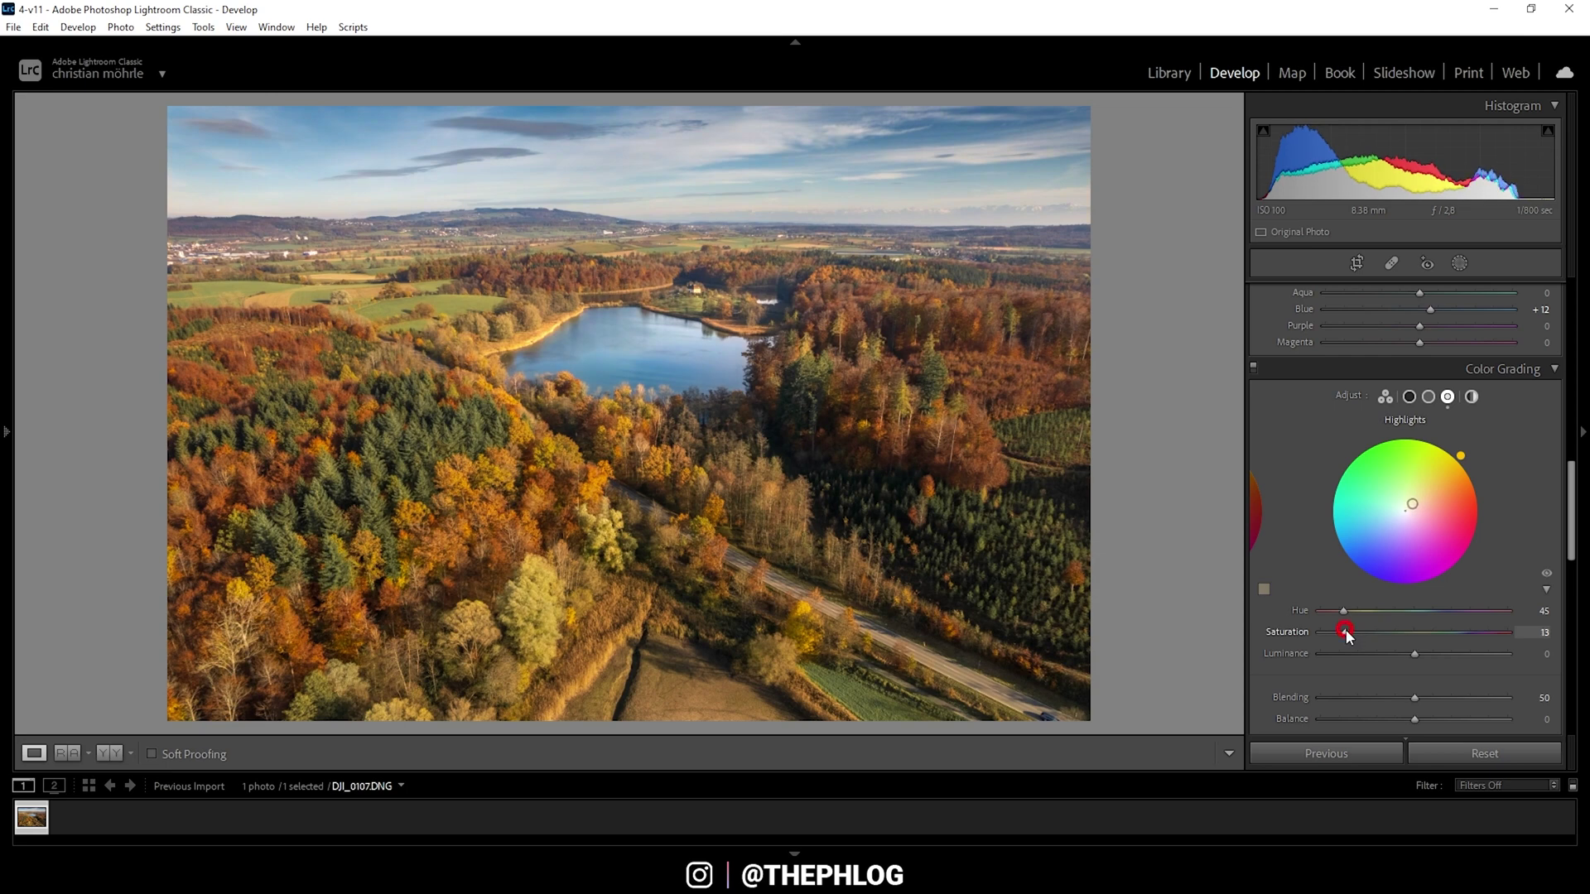
{"action": "left_click", "coordinate": [1429, 397]}
Give the midtones a yellow-orange tint at hue 44, low saturation, and collapse Color Grading.
{"action": "left_click_drag", "start_coordinate": [1406, 516], "coordinate": [1413, 499]}
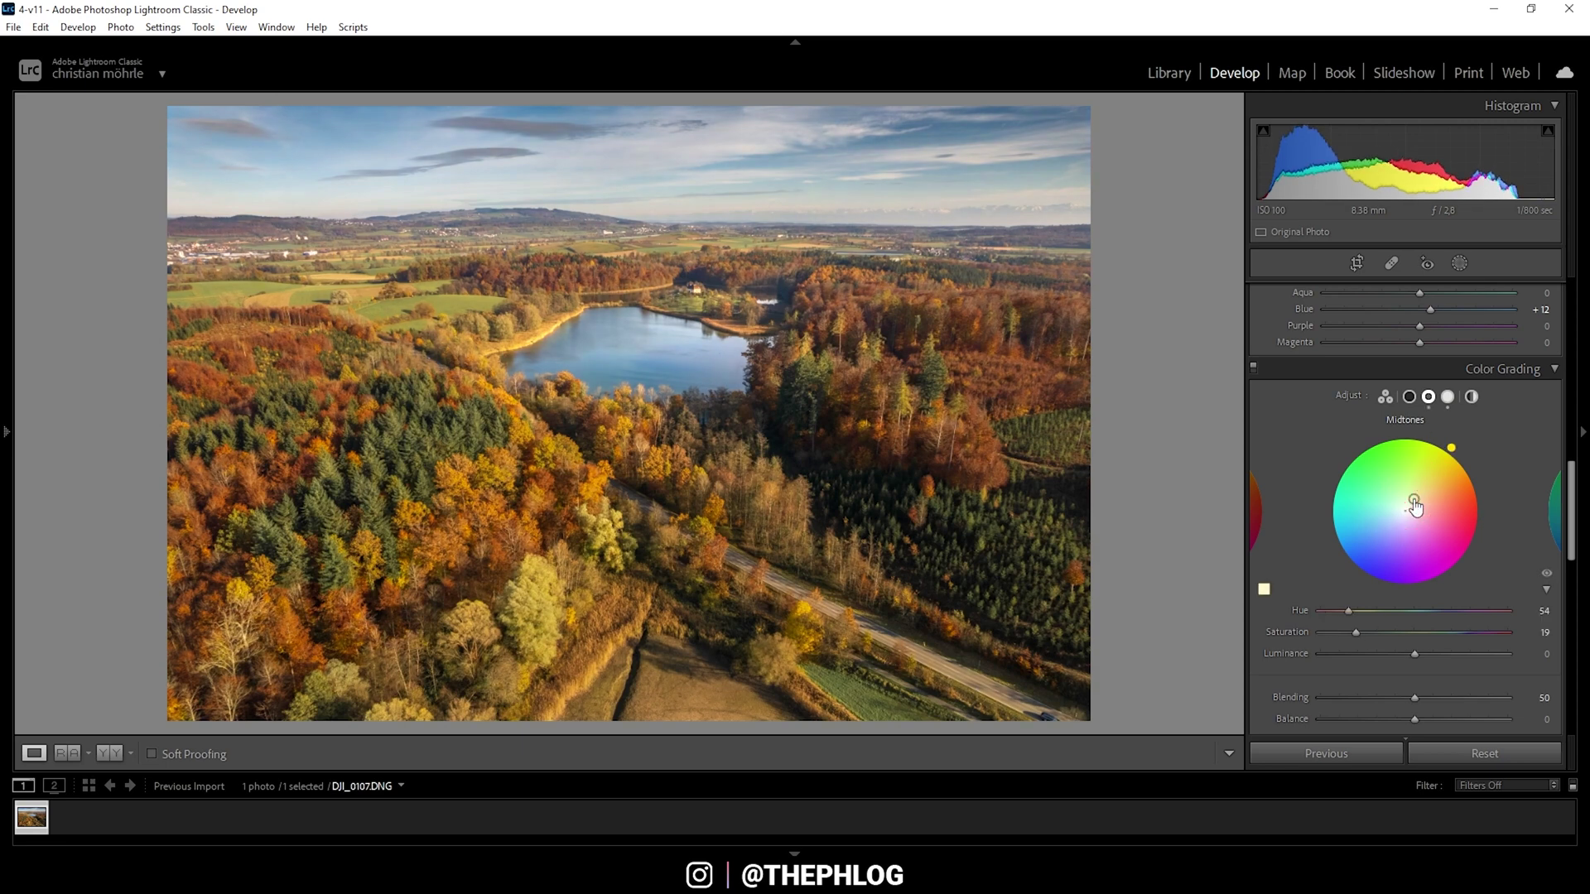
{"action": "left_click_drag", "start_coordinate": [1414, 500], "coordinate": [1414, 498]}
{"action": "mouse_move", "coordinate": [1360, 632]}
{"action": "left_mouse_down"}
{"action": "mouse_move", "coordinate": [1341, 631]}
{"action": "mouse_move", "coordinate": [1343, 609]}
{"action": "left_mouse_up"}
{"action": "left_click", "coordinate": [1484, 369]}
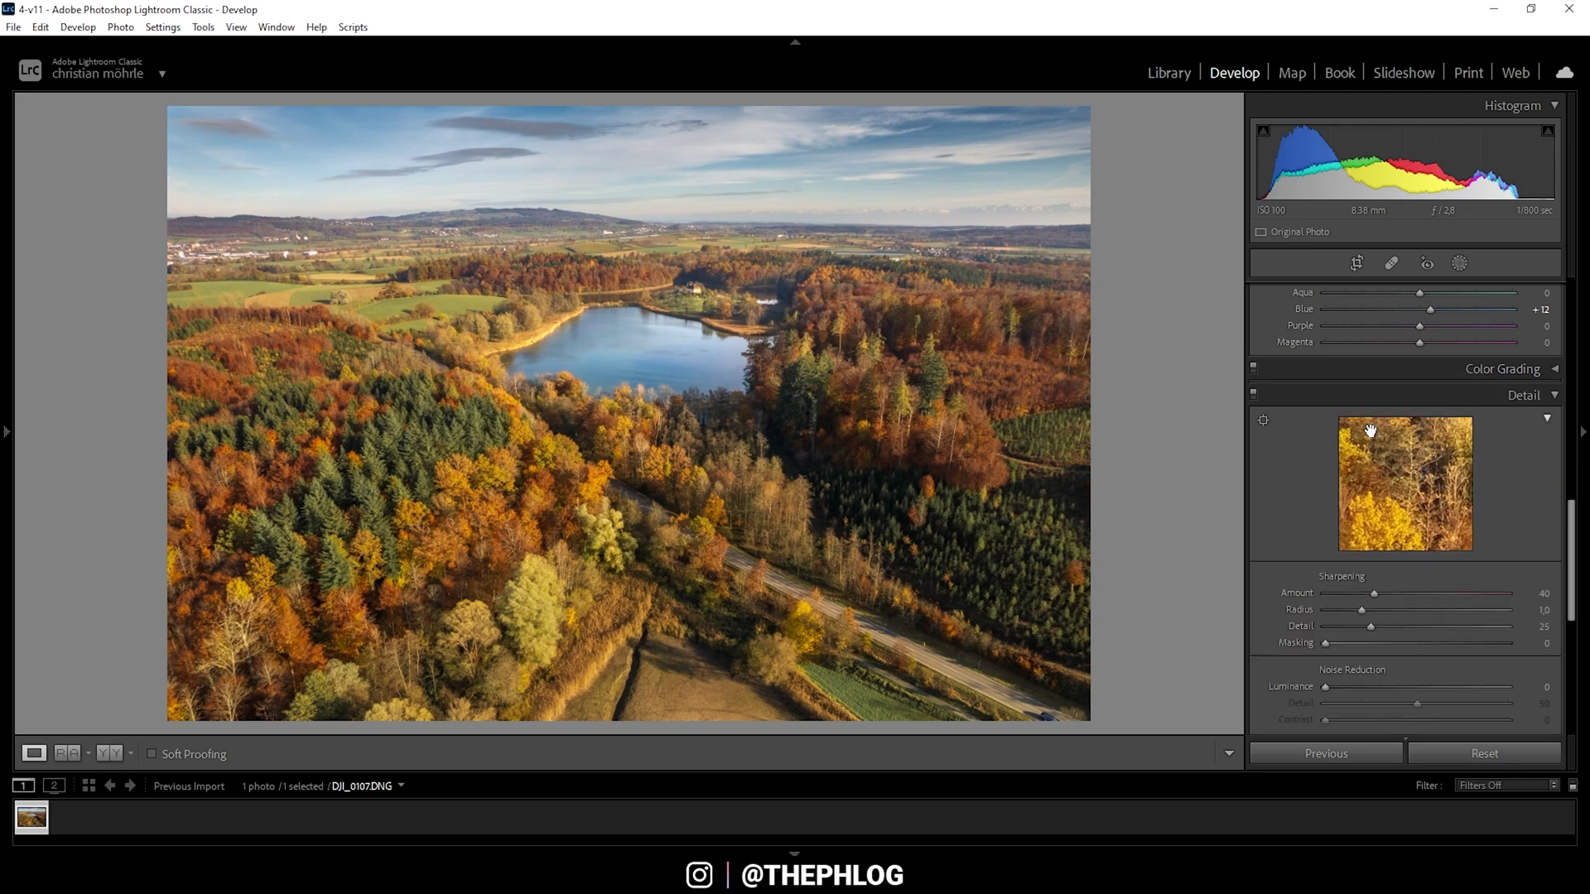
In Calibration, set Blue Primary Hue to −12 and Blue Primary Saturation to +7.
{"action": "scroll", "coordinate": [1290, 458], "scroll_direction": "down", "scroll_amount": 5}
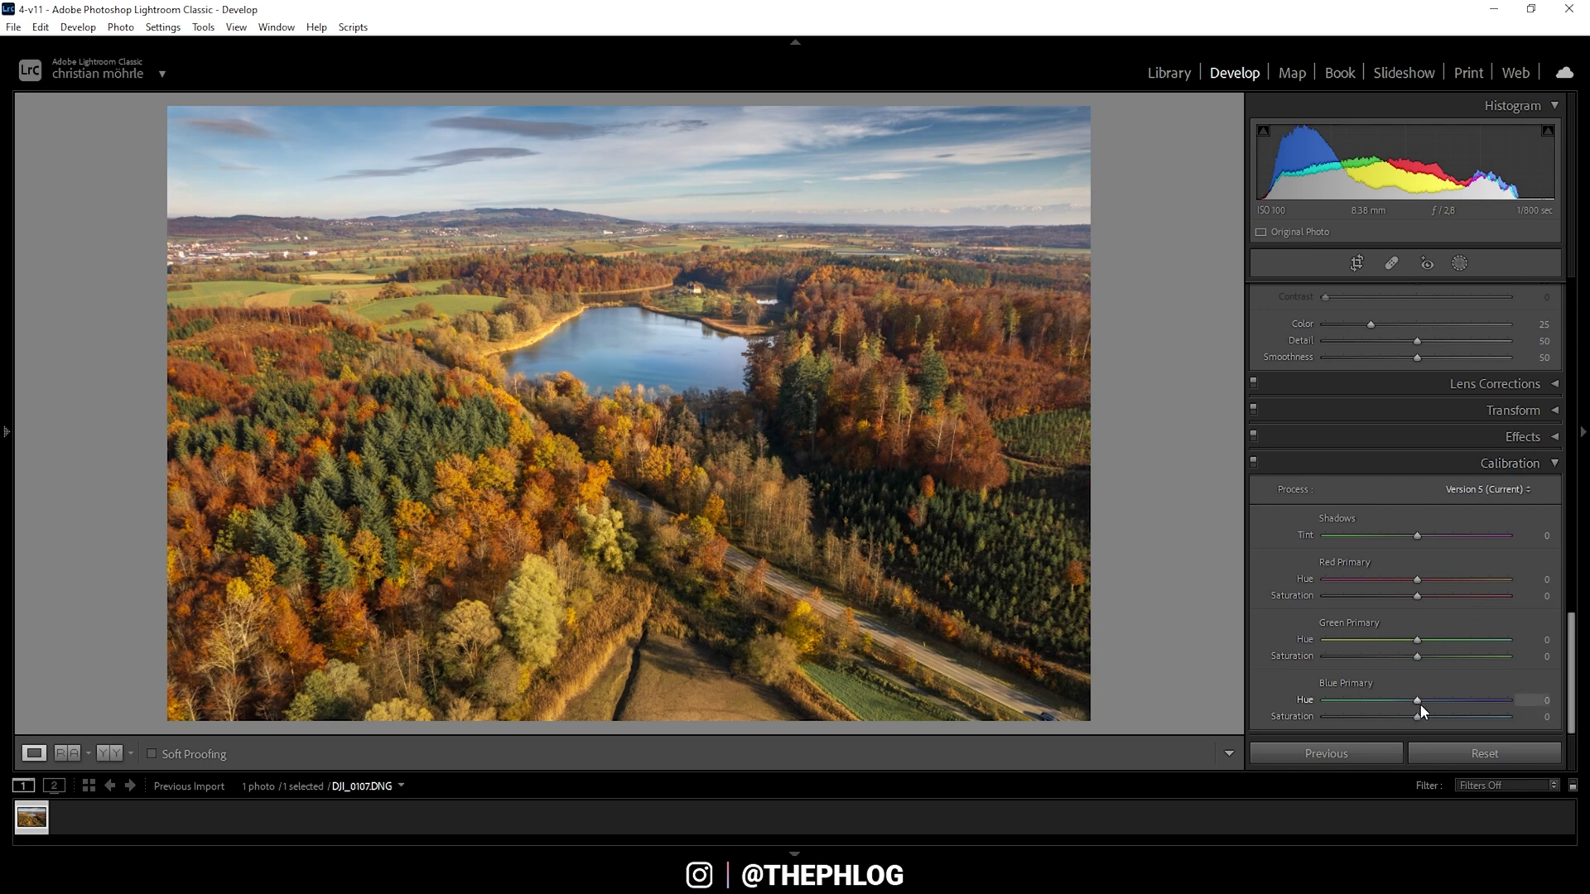
{"action": "left_click_drag", "start_coordinate": [1418, 703], "coordinate": [1406, 705]}
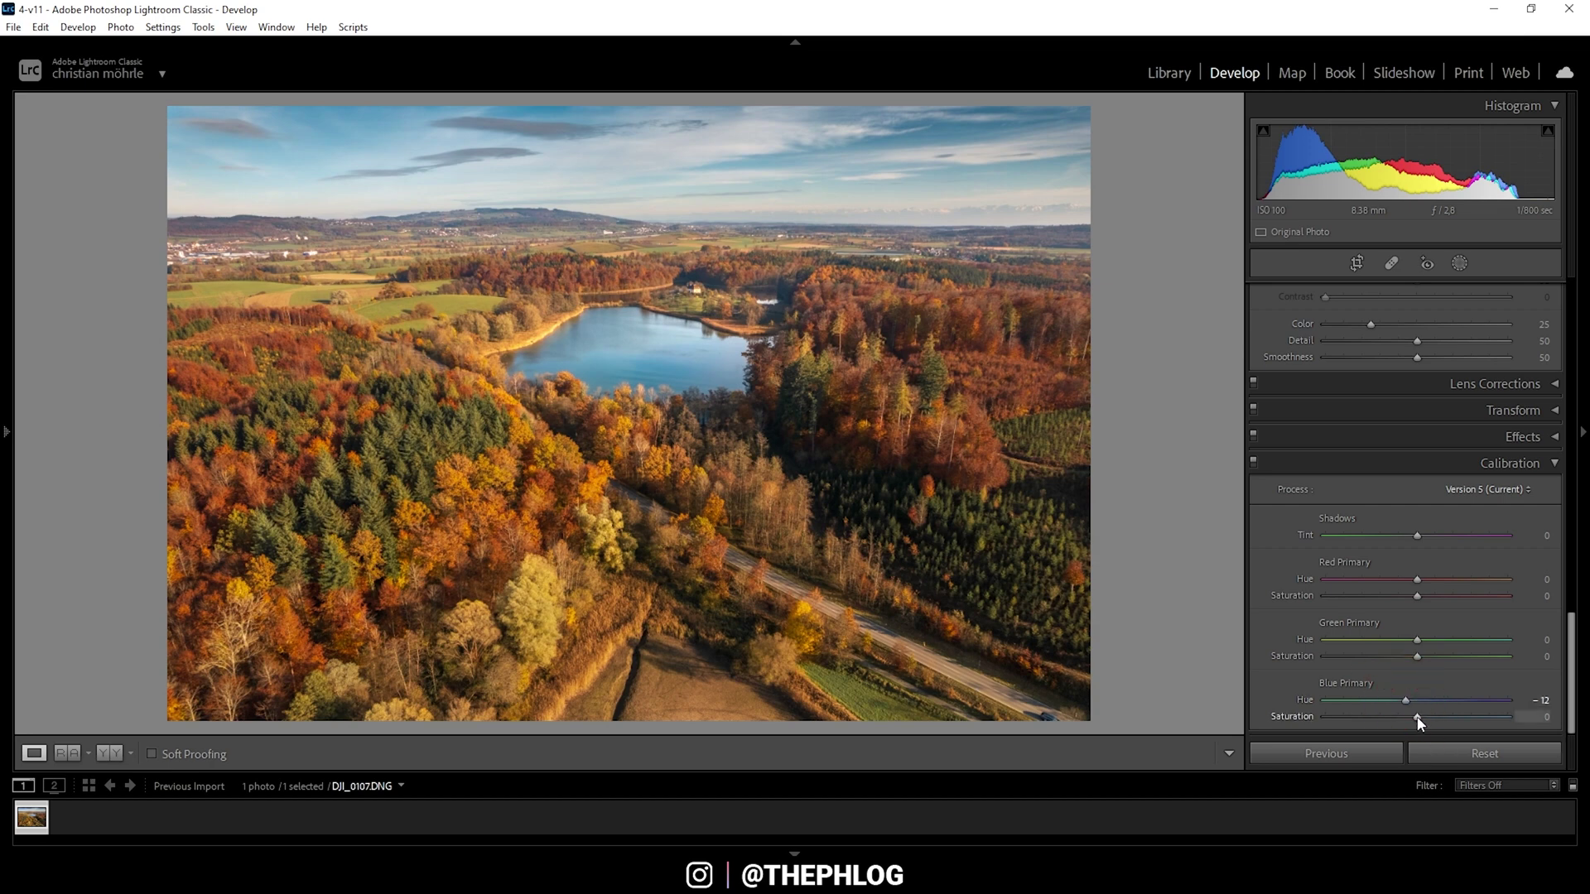
{"action": "left_click_drag", "start_coordinate": [1418, 718], "coordinate": [1428, 719]}
{"action": "left_click_drag", "start_coordinate": [1424, 718], "coordinate": [1422, 718]}
Send an edited copy of the lake photo to Color Efex Pro 4 and drop Brilliance/Warmth warmth to 10%.
{"action": "right_click", "coordinate": [45, 835]}
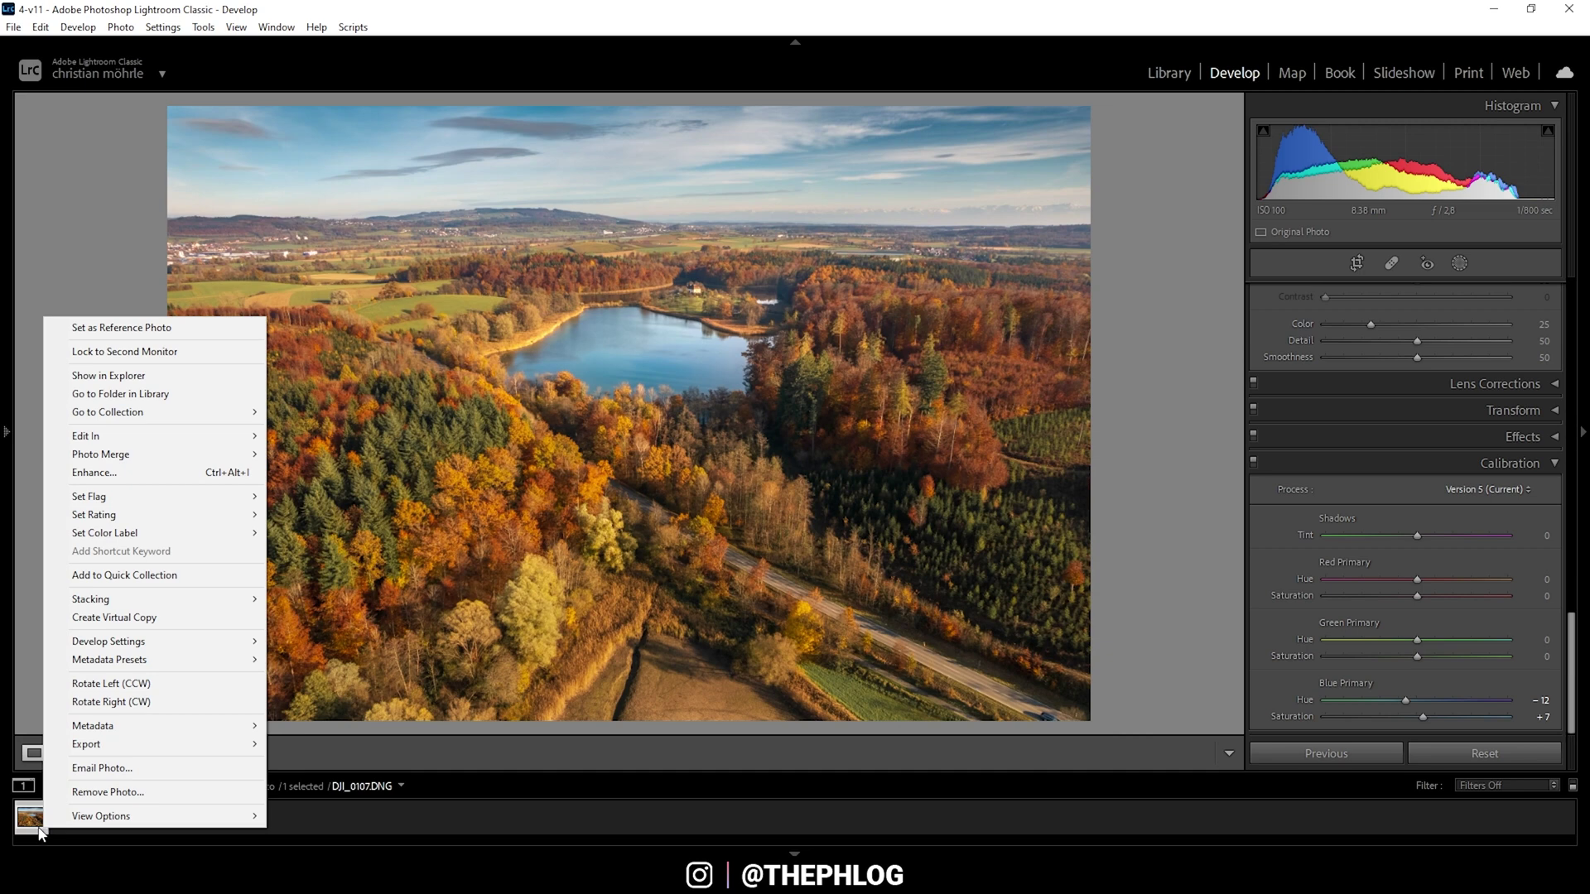
{"action": "left_click", "coordinate": [141, 833]}
{"action": "right_click", "coordinate": [45, 830]}
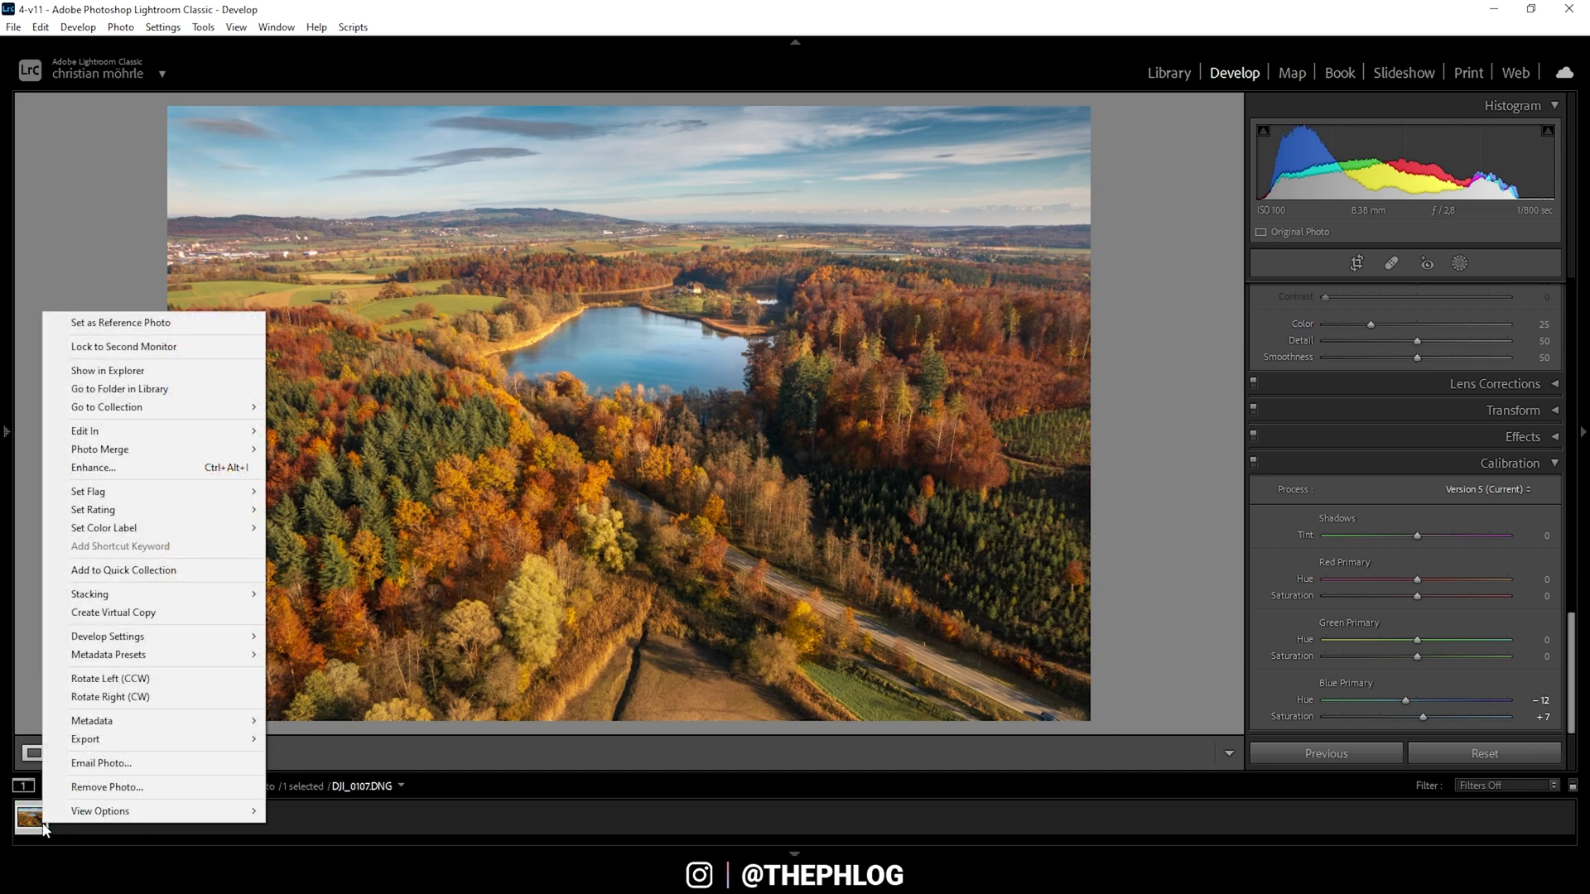
{"action": "mouse_move", "coordinate": [161, 429]}
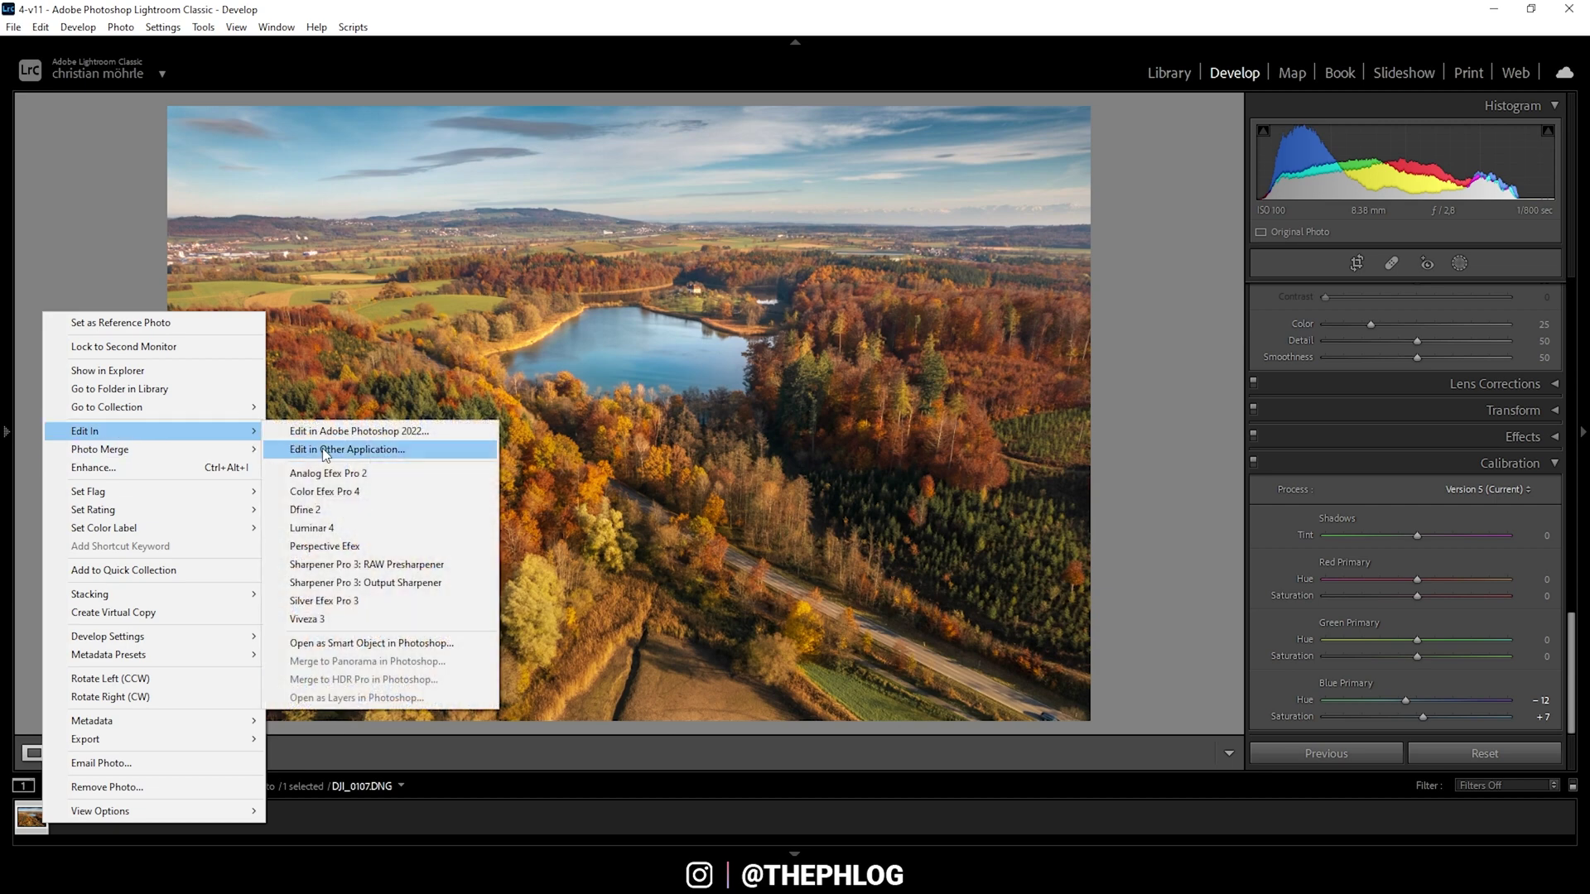
{"action": "left_click", "coordinate": [349, 493]}
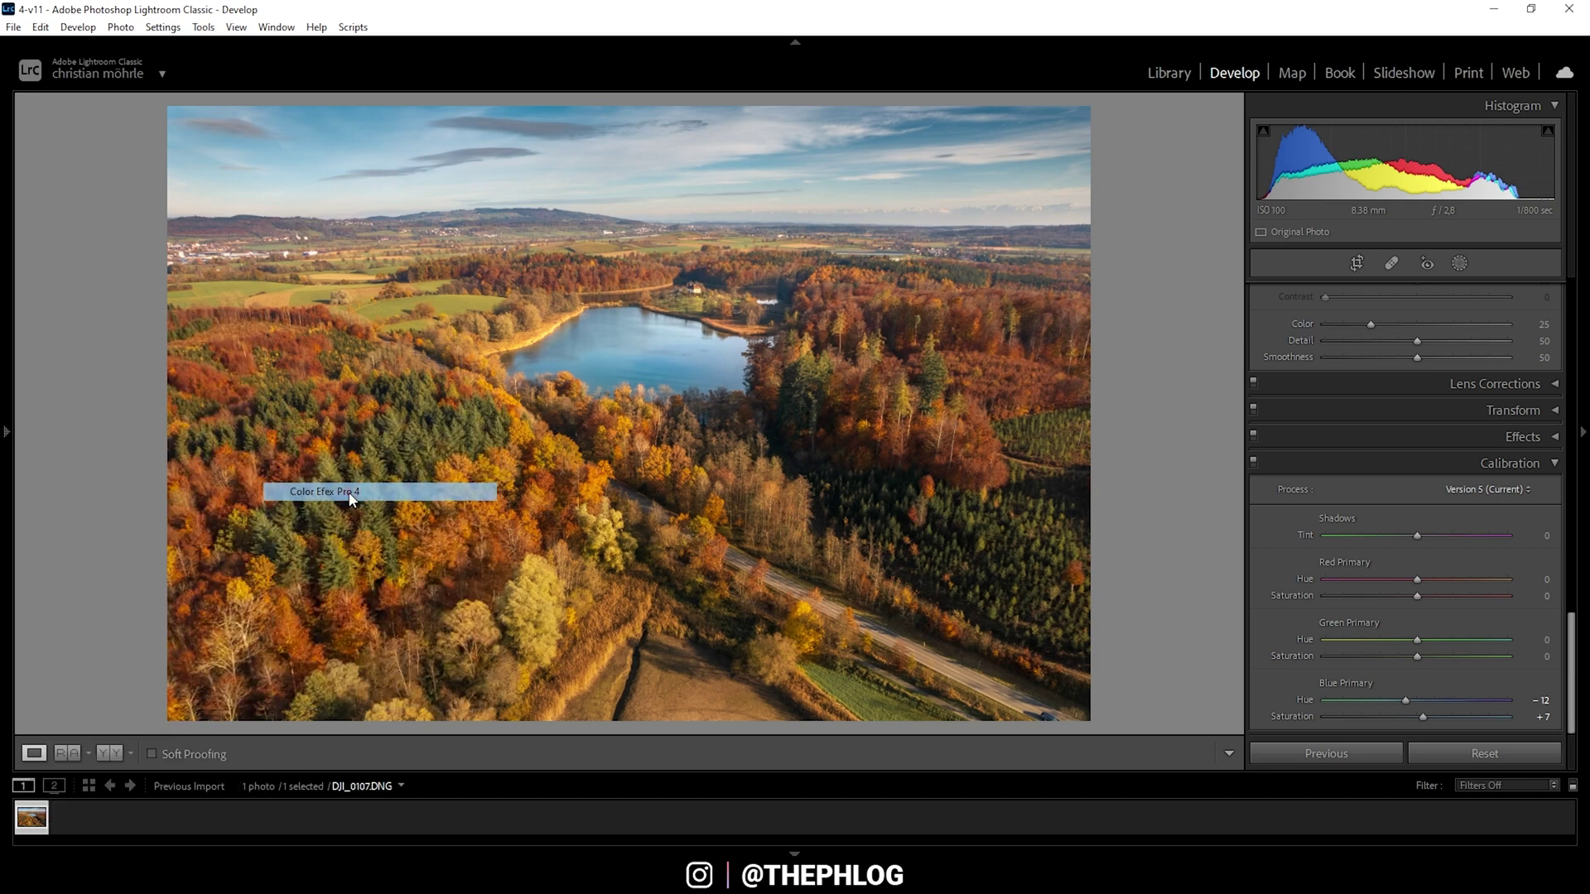
{"action": "left_click", "coordinate": [848, 573]}
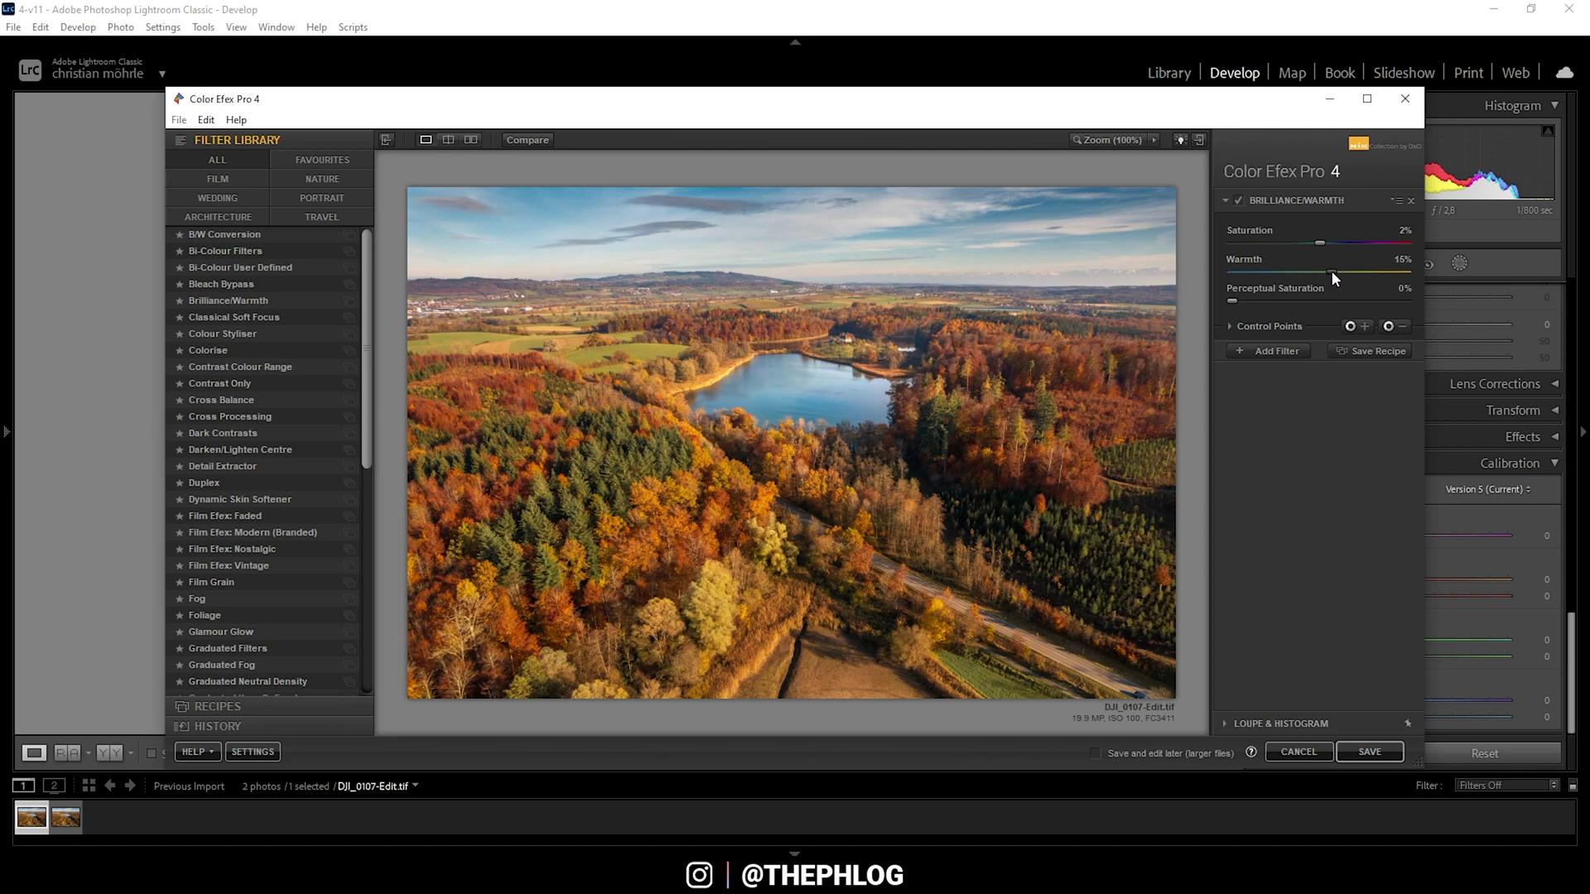
{"action": "left_click", "coordinate": [1240, 201]}
{"action": "left_click_drag", "start_coordinate": [1332, 272], "coordinate": [1328, 270]}
Stack a Classical Soft Focus filter using method Soft Focus 1, settling its strength at 15%.
{"action": "left_click", "coordinate": [1257, 348]}
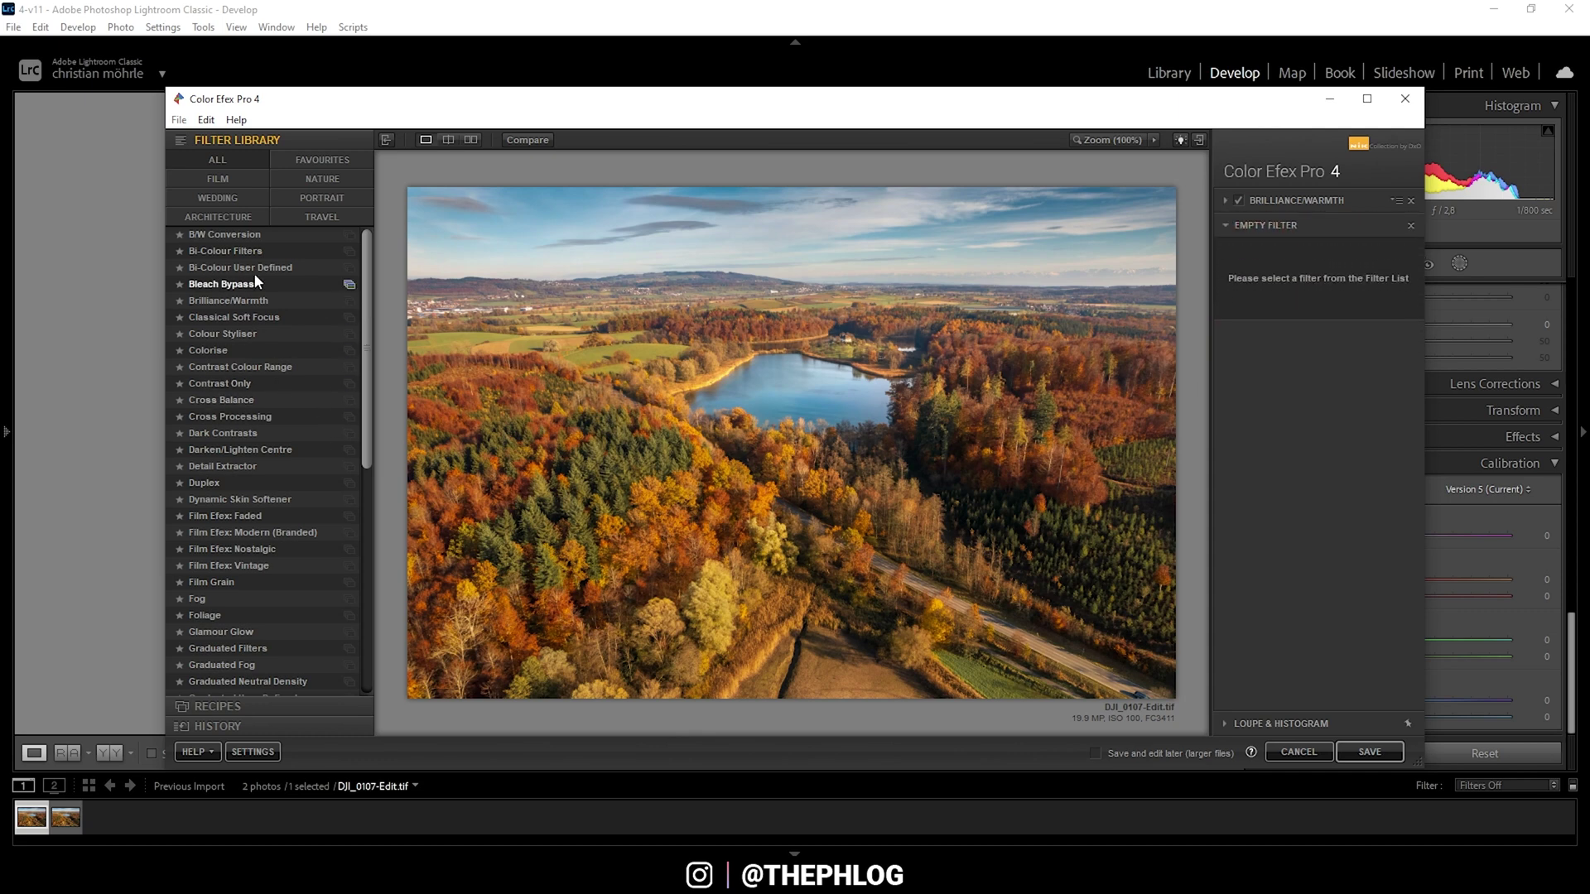
{"action": "left_click", "coordinate": [243, 318]}
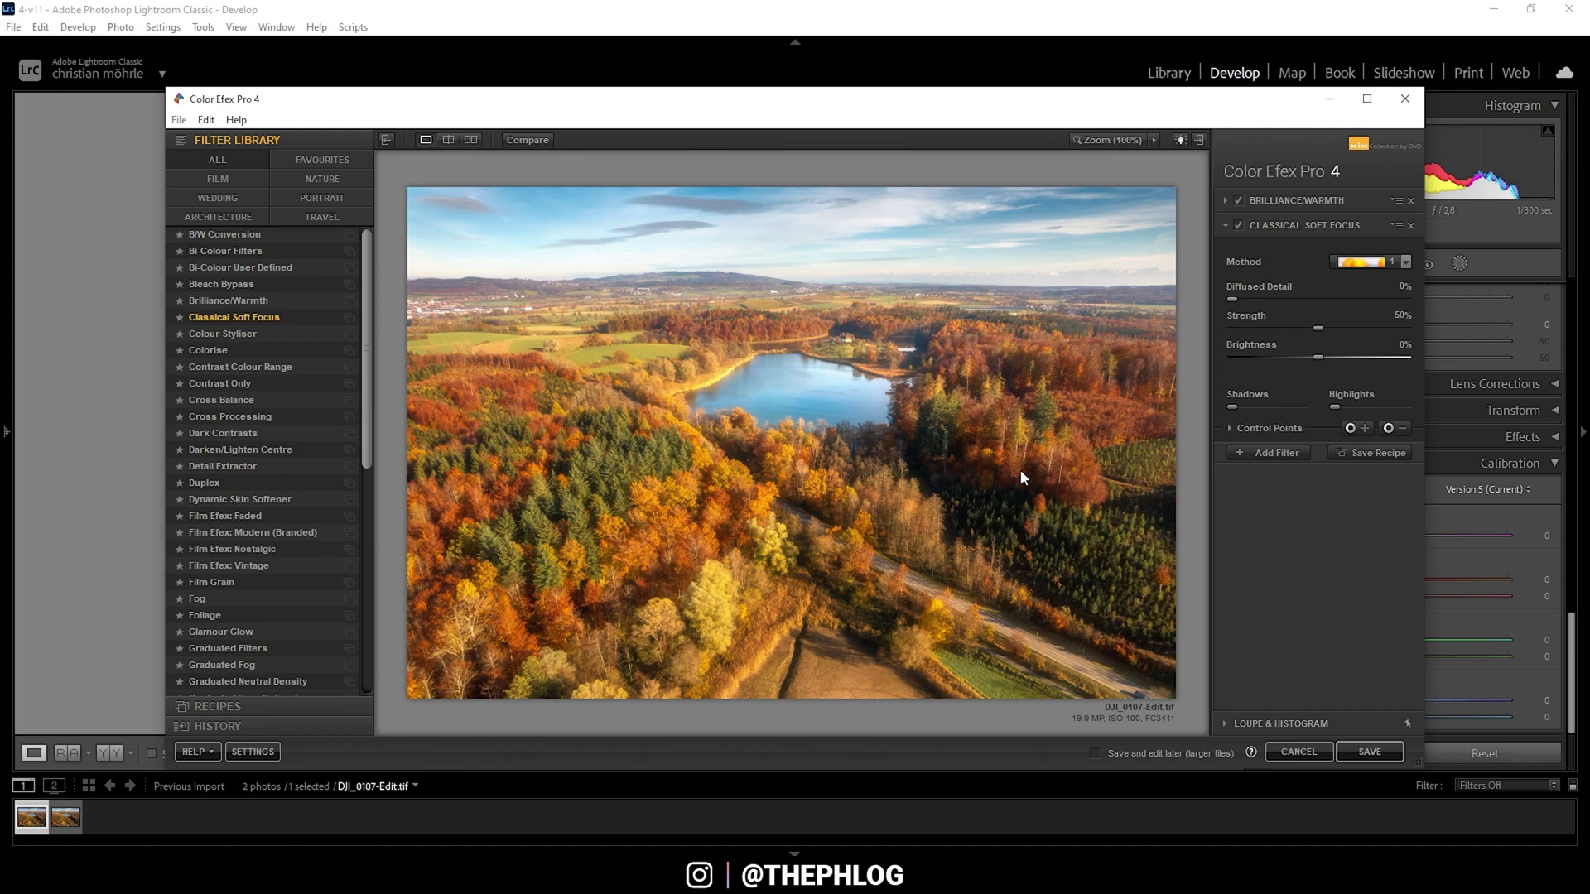
{"action": "left_click", "coordinate": [1390, 264]}
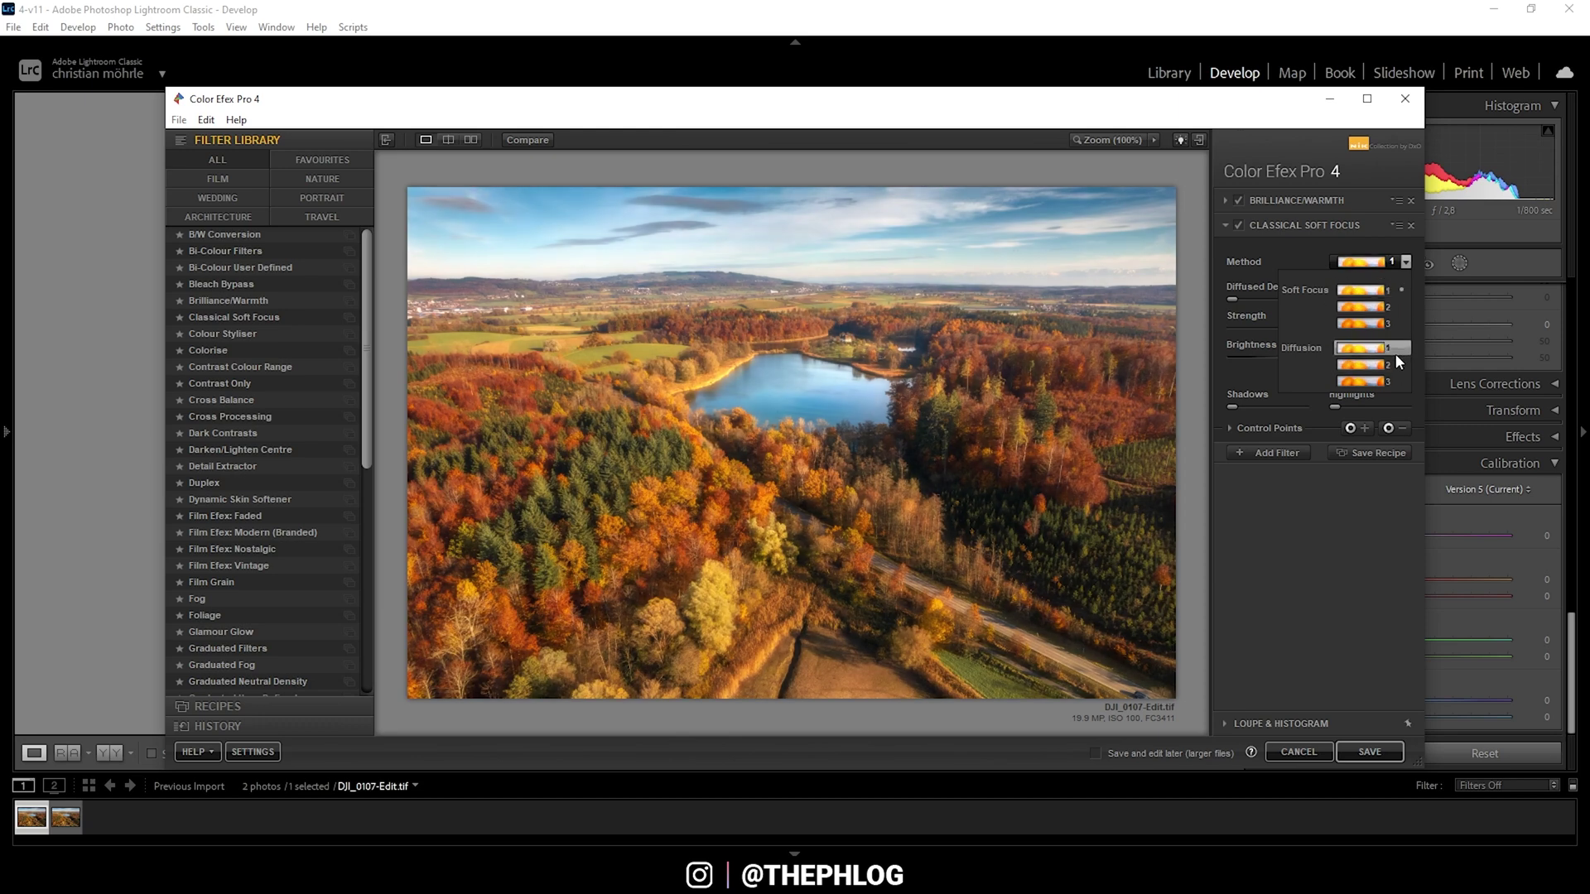
{"action": "left_click", "coordinate": [1377, 298]}
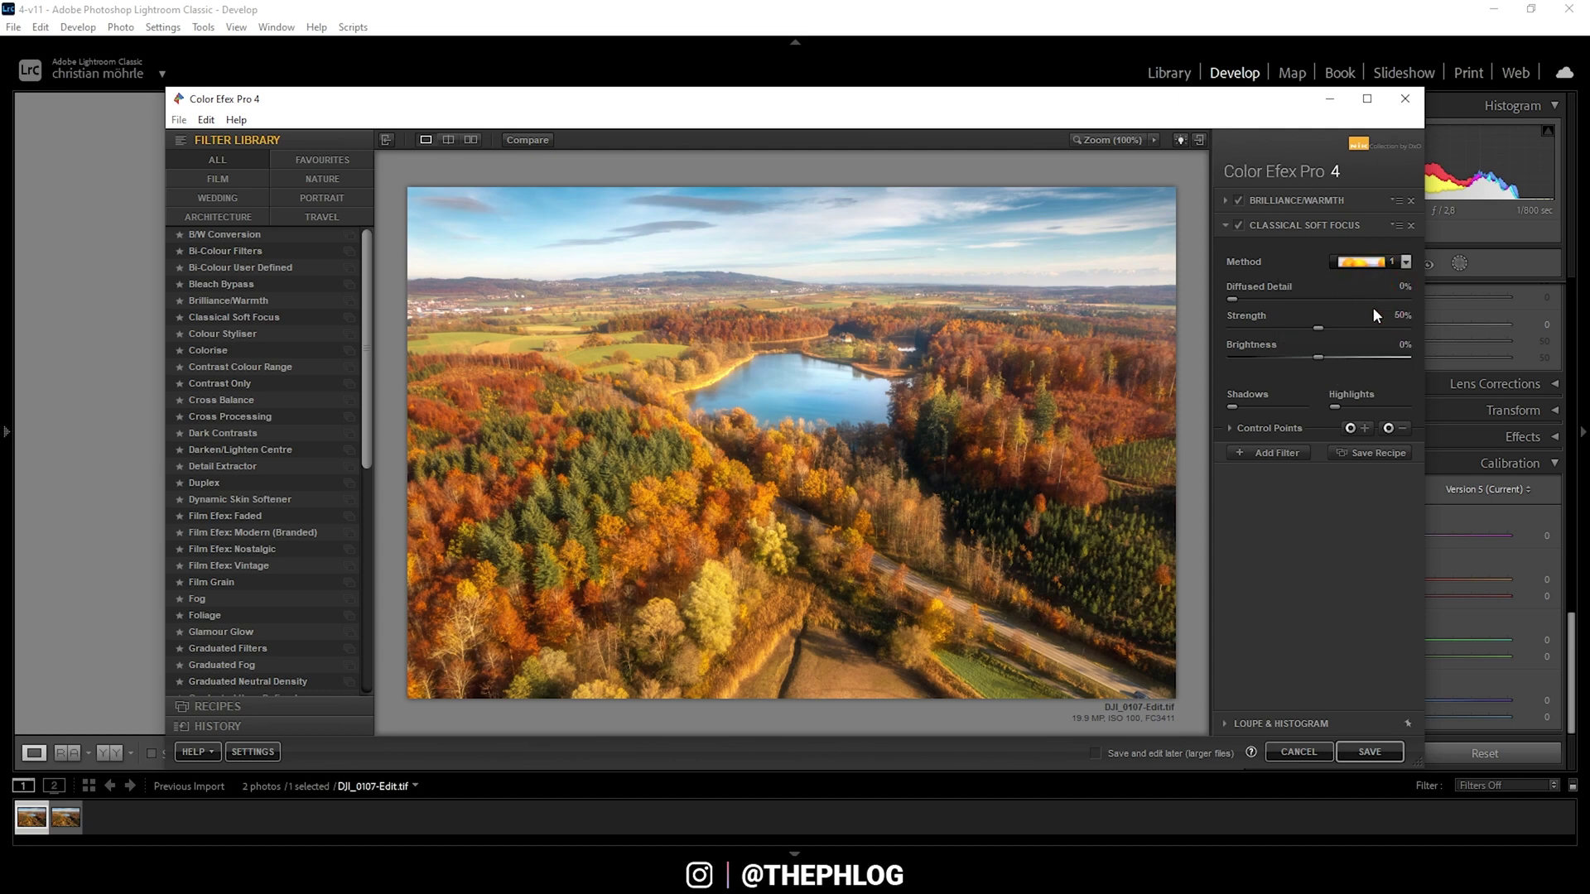
{"action": "left_click_drag", "start_coordinate": [1318, 329], "coordinate": [1312, 329]}
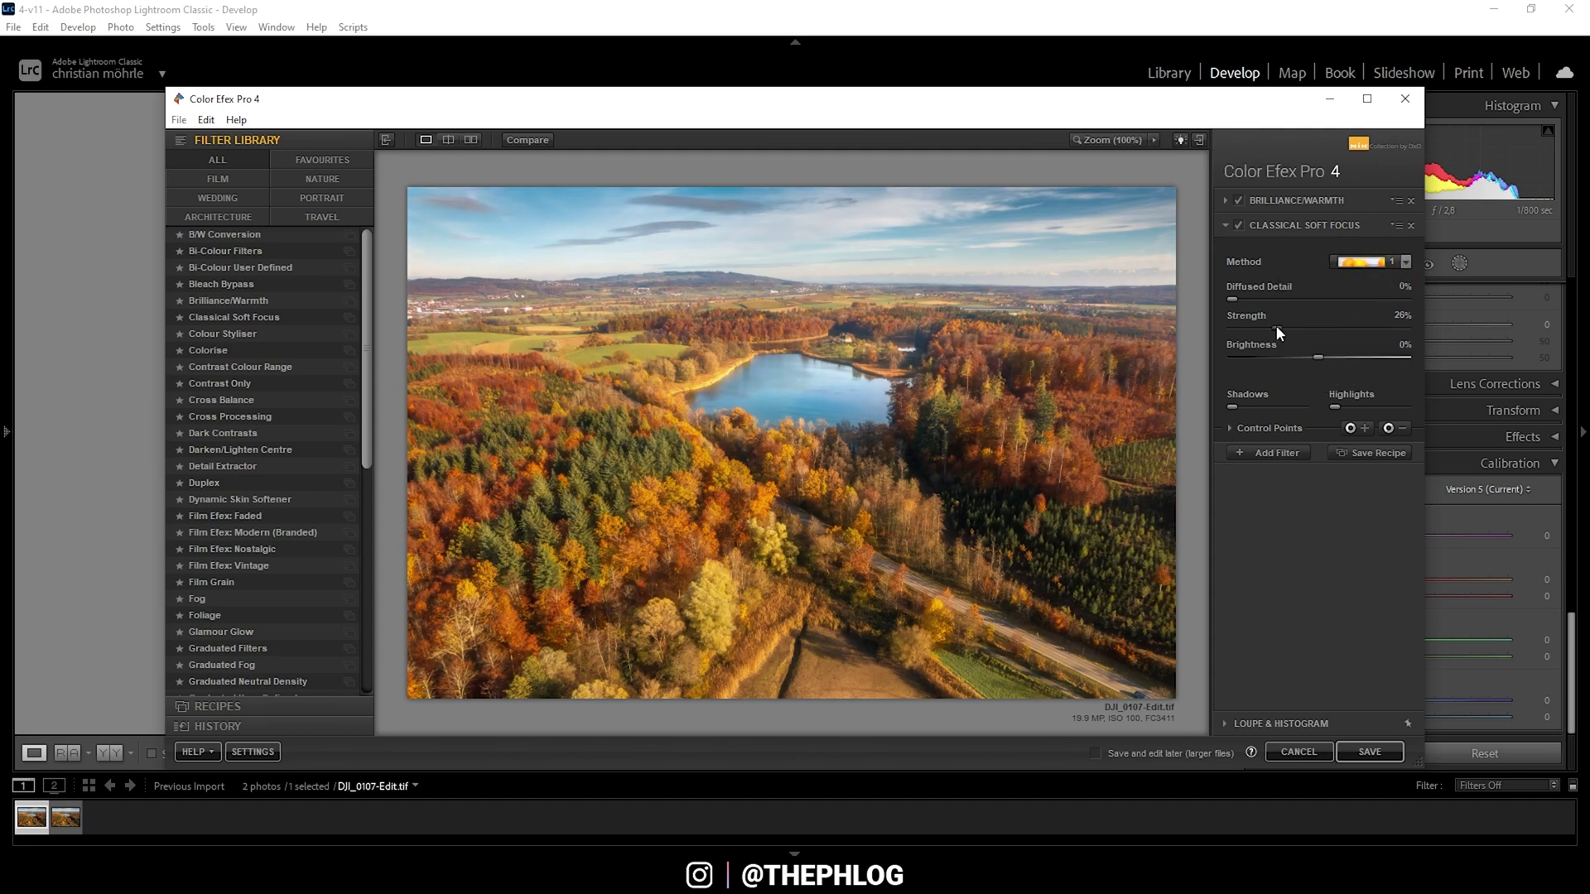
{"action": "left_click_drag", "start_coordinate": [1275, 326], "coordinate": [1245, 326]}
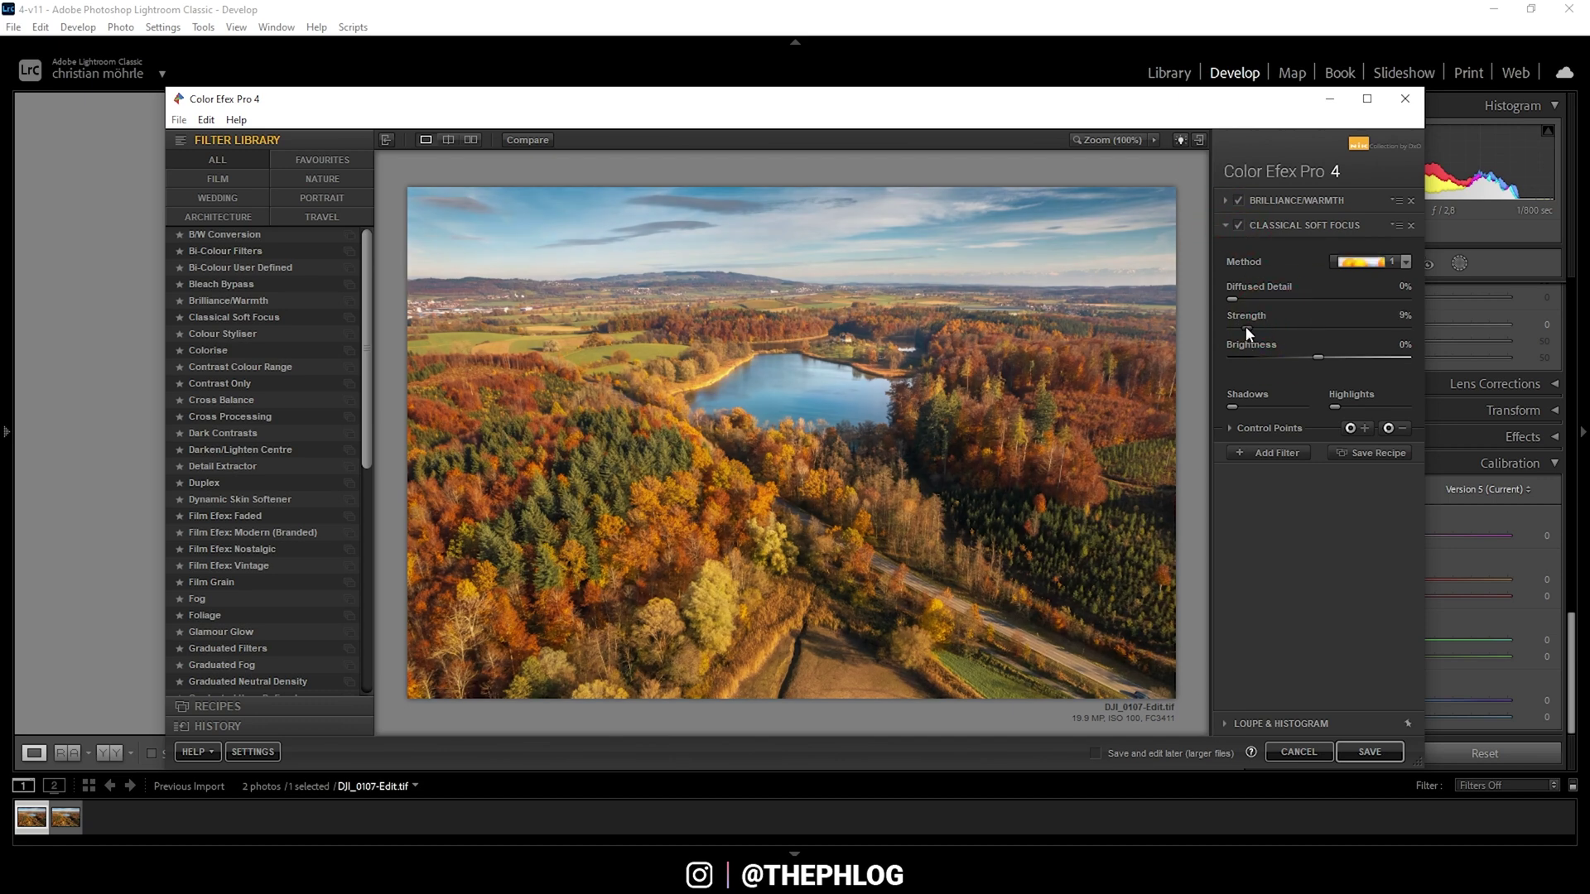
{"action": "left_click", "coordinate": [1239, 226]}
{"action": "left_click", "coordinate": [1239, 226]}
{"action": "left_click_drag", "start_coordinate": [1249, 326], "coordinate": [1258, 326]}
Add the Polarisation filter from the filter list at Rotate 105° with strength toned down to 15%.
{"action": "left_click_drag", "start_coordinate": [366, 277], "coordinate": [386, 499]}
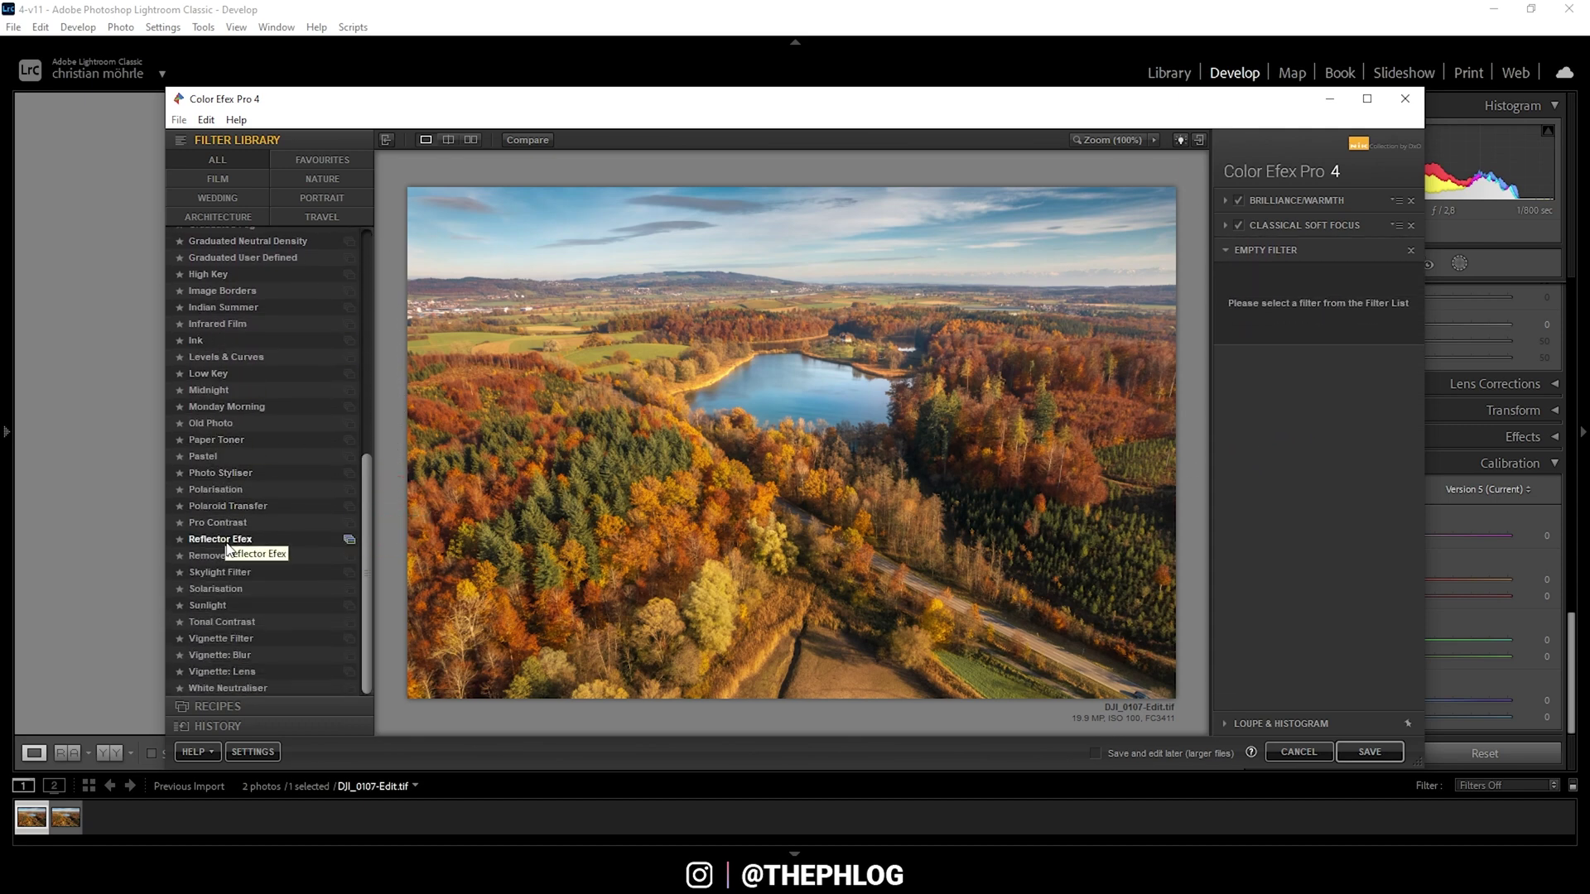
{"action": "left_click", "coordinate": [217, 489]}
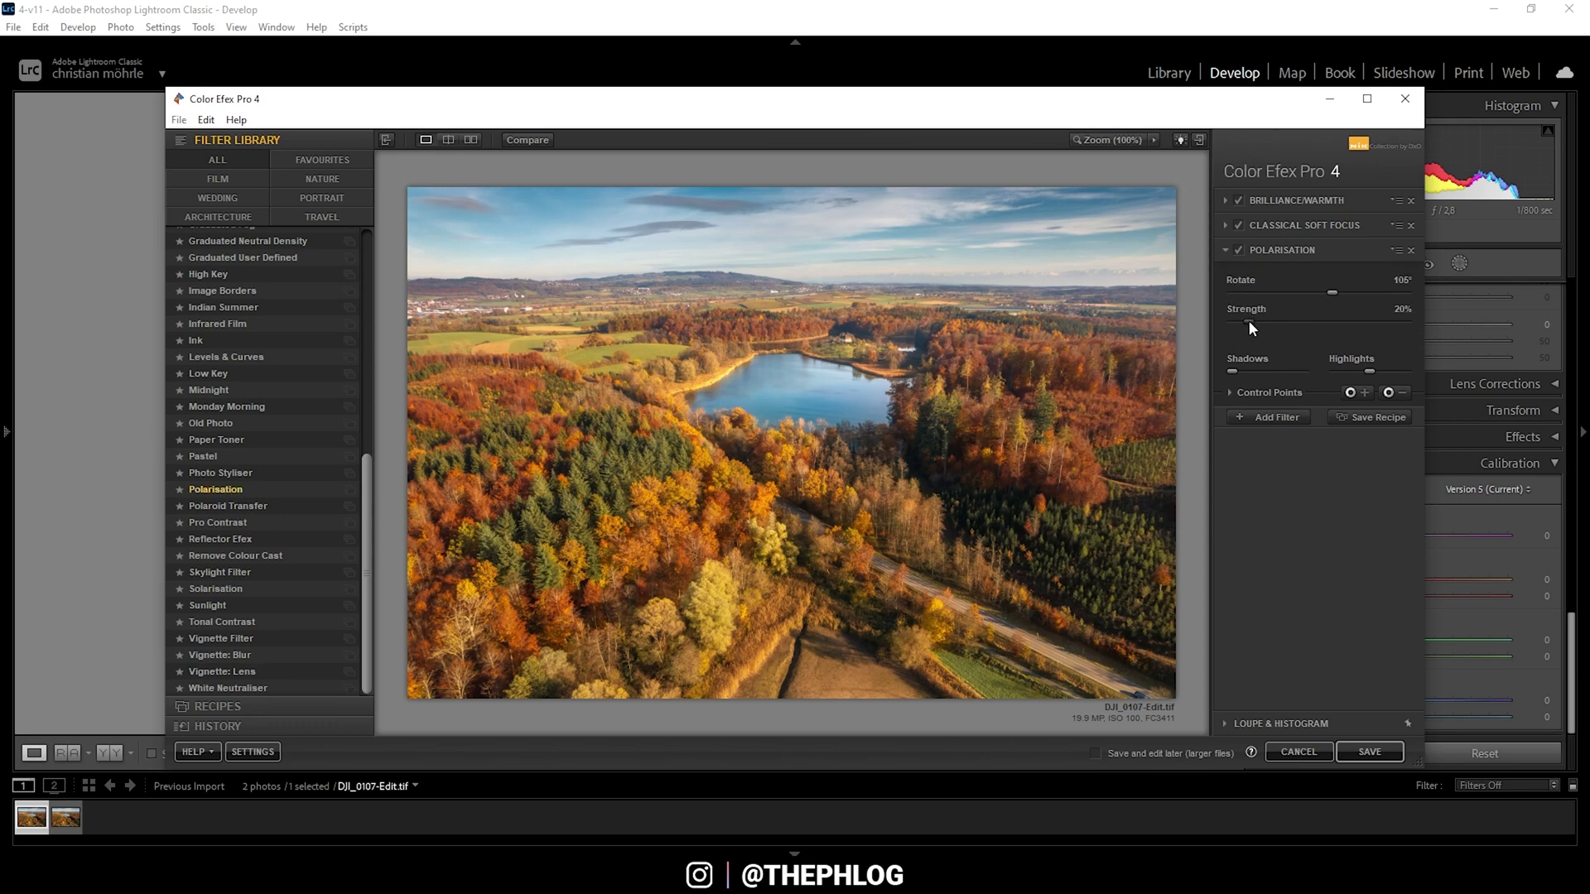
{"action": "mouse_move", "coordinate": [1249, 320]}
{"action": "left_mouse_down"}
{"action": "mouse_move", "coordinate": [1297, 325]}
{"action": "mouse_move", "coordinate": [1190, 325]}
{"action": "mouse_move", "coordinate": [1309, 330]}
{"action": "mouse_move", "coordinate": [1184, 326]}
{"action": "mouse_move", "coordinate": [1280, 331]}
{"action": "mouse_move", "coordinate": [1210, 330]}
{"action": "mouse_move", "coordinate": [1276, 335]}
{"action": "mouse_move", "coordinate": [1227, 334]}
{"action": "mouse_move", "coordinate": [1253, 336]}
{"action": "left_mouse_up"}
Save the filtered lake photo from Color Efex Pro 4 back to Lightroom.
{"action": "left_click", "coordinate": [1357, 754]}
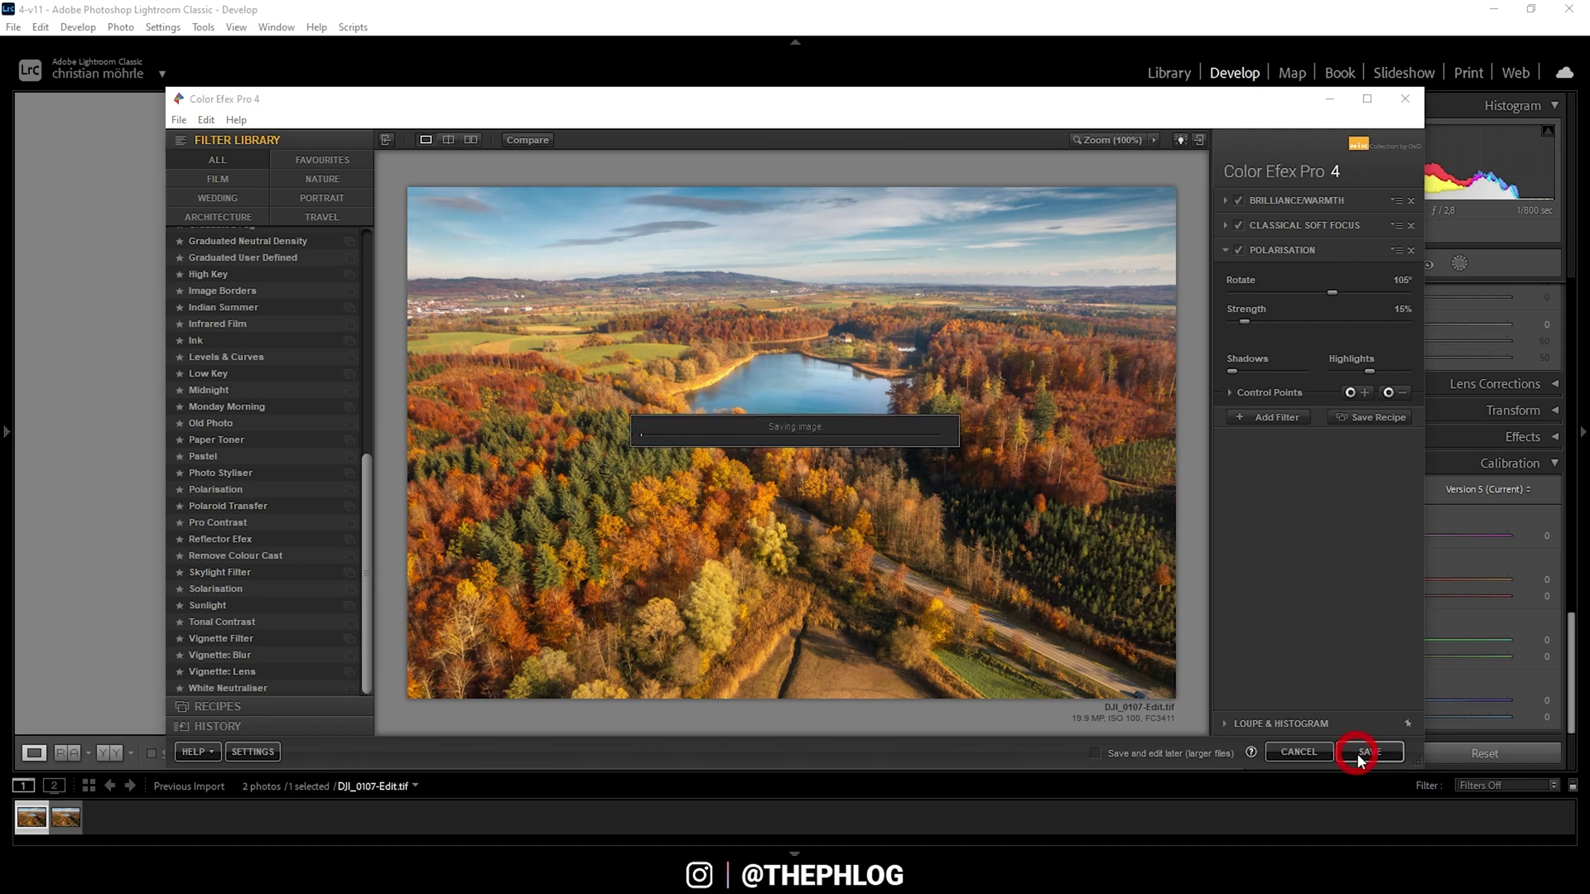